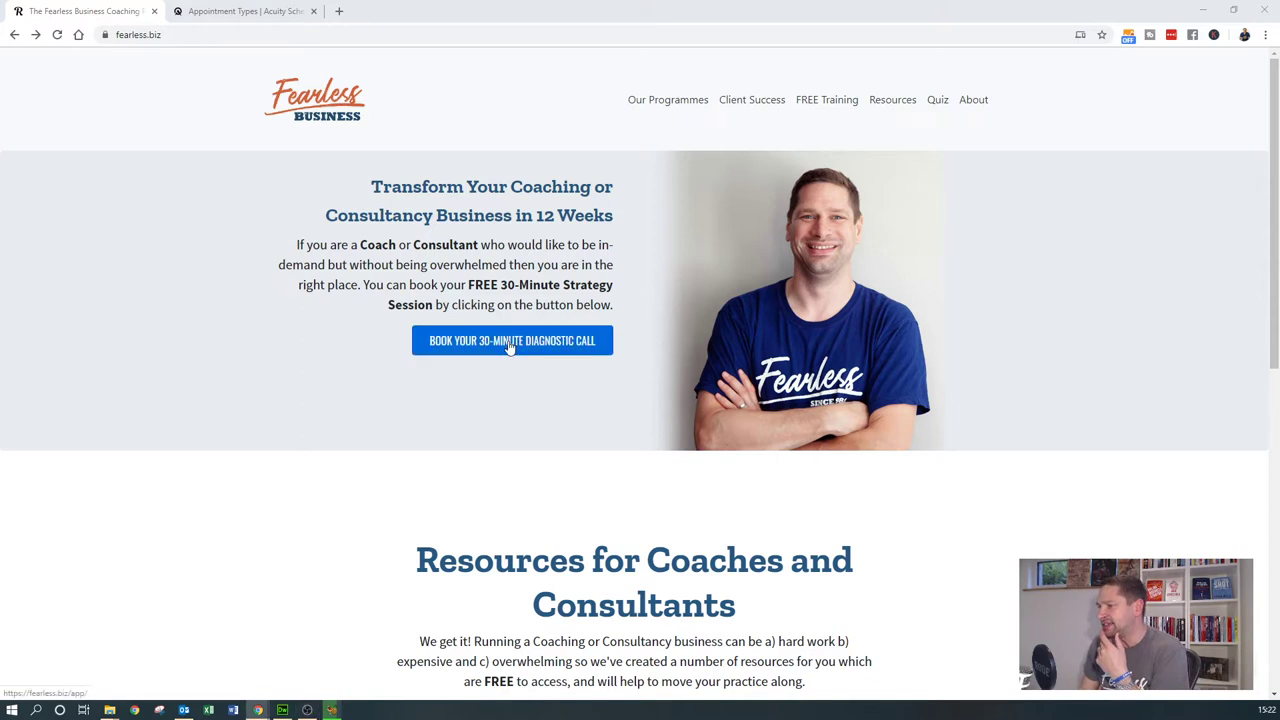
Step: Open the 30-minute diagnostic call booking page and choose the Tuesday, November 19, 11:30 slot
left_click(510, 342)
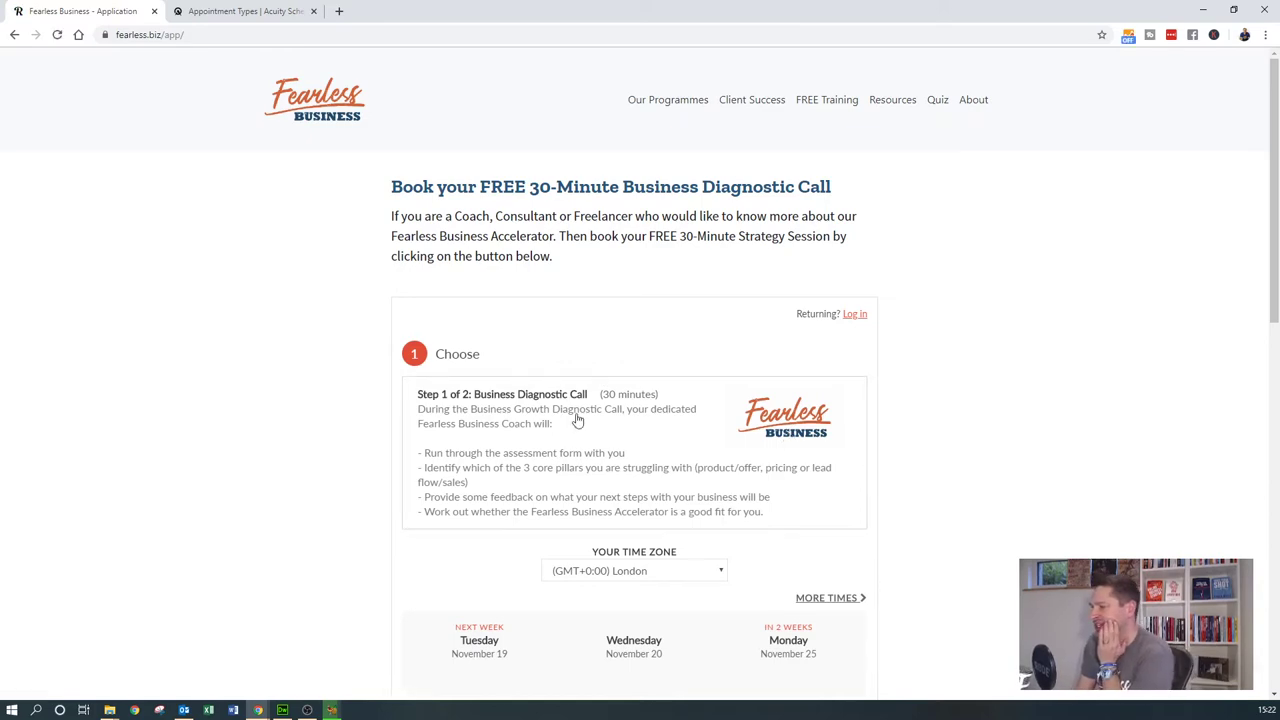
scroll(574, 417, "down", 2)
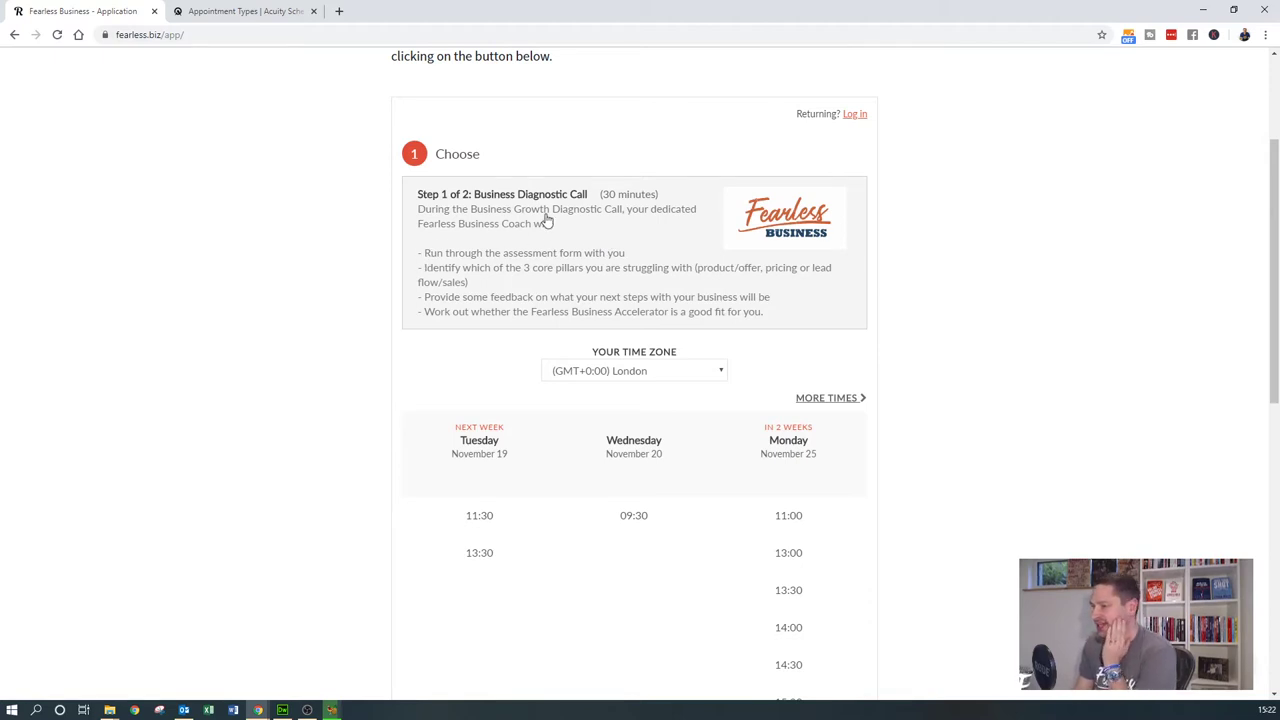
scroll(575, 262, "down", 3)
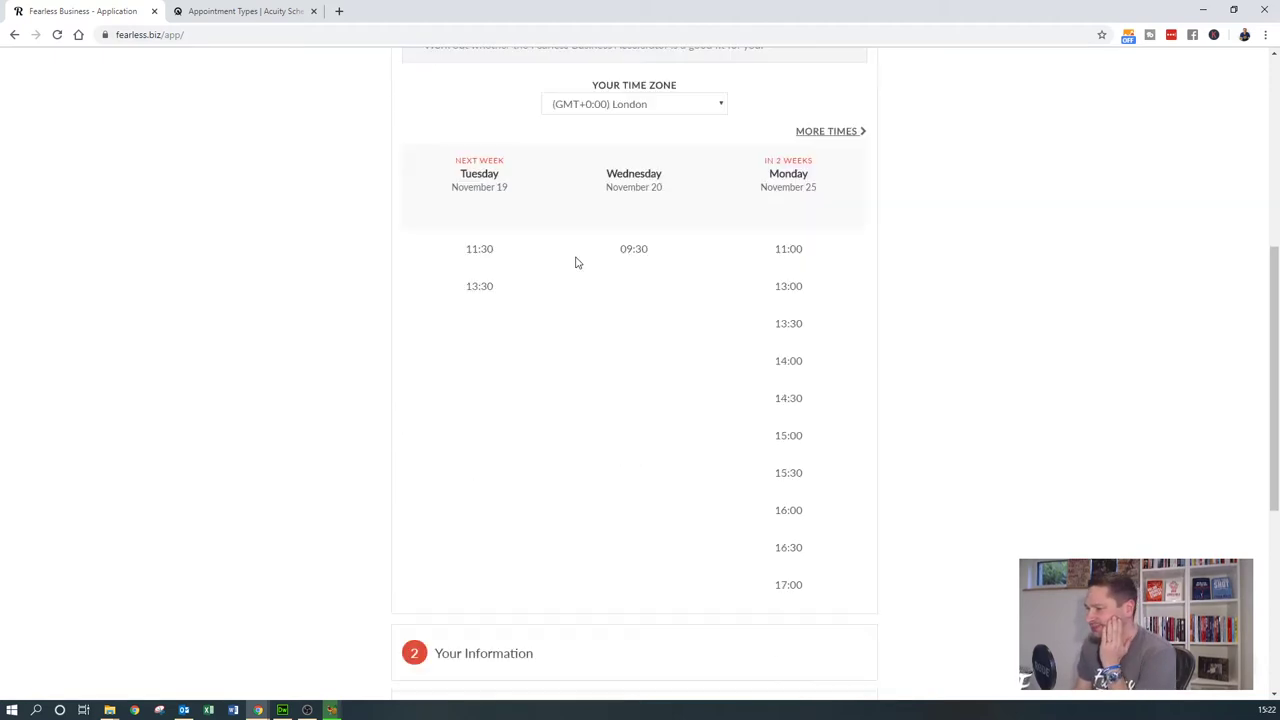
left_click(479, 250)
left_click(491, 278)
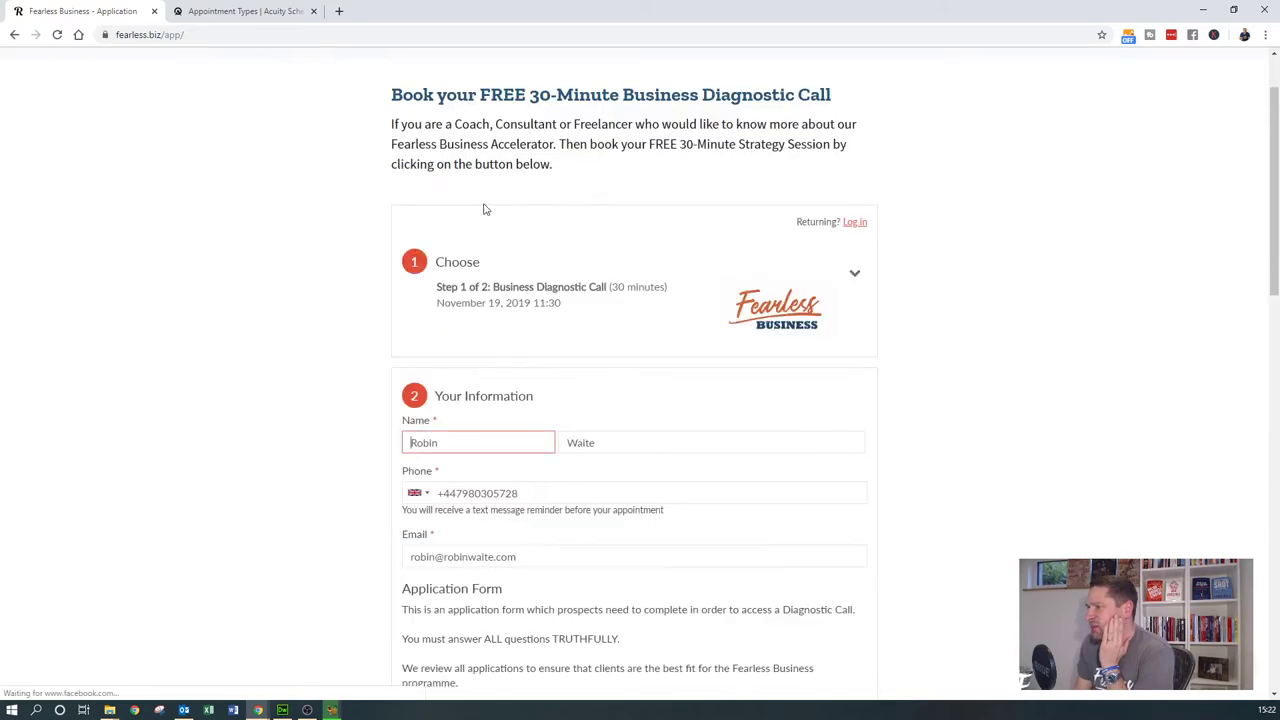
Step: Examine the contact fields, application form instructions, questions and mailing list option on the booking form
scroll(325, 260, "down", 3)
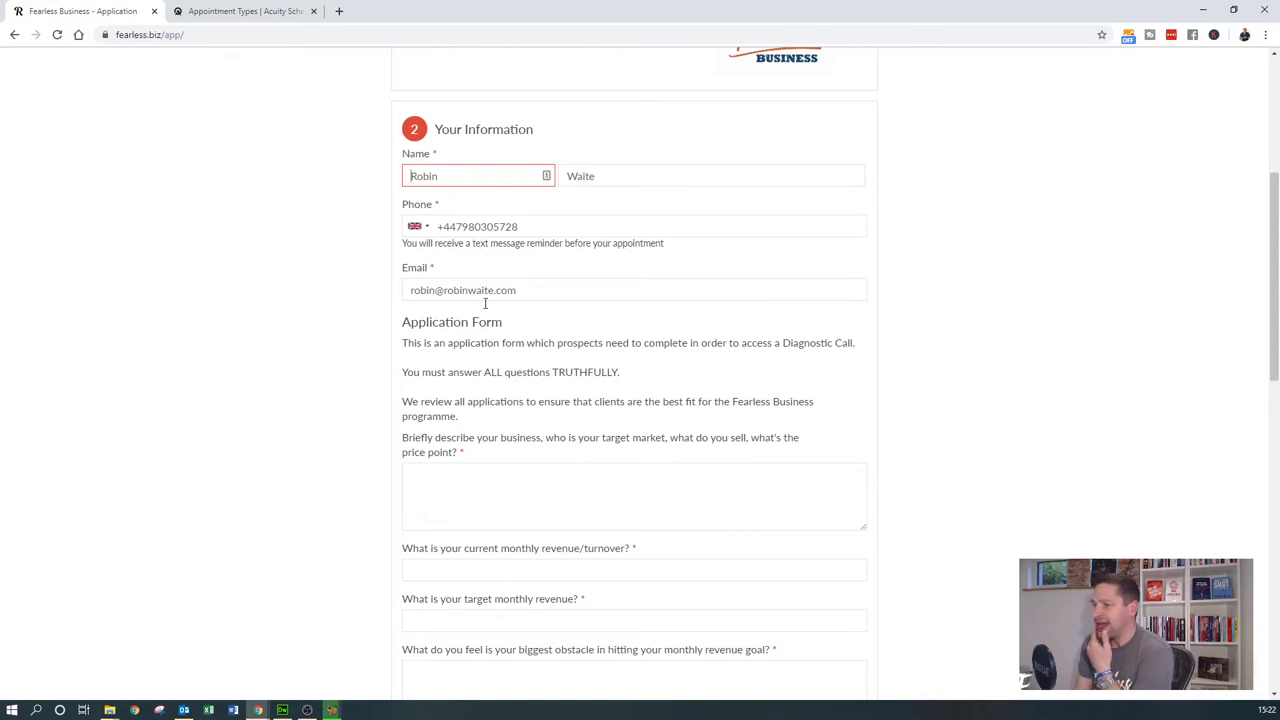
left_click_drag(405, 318, 504, 466)
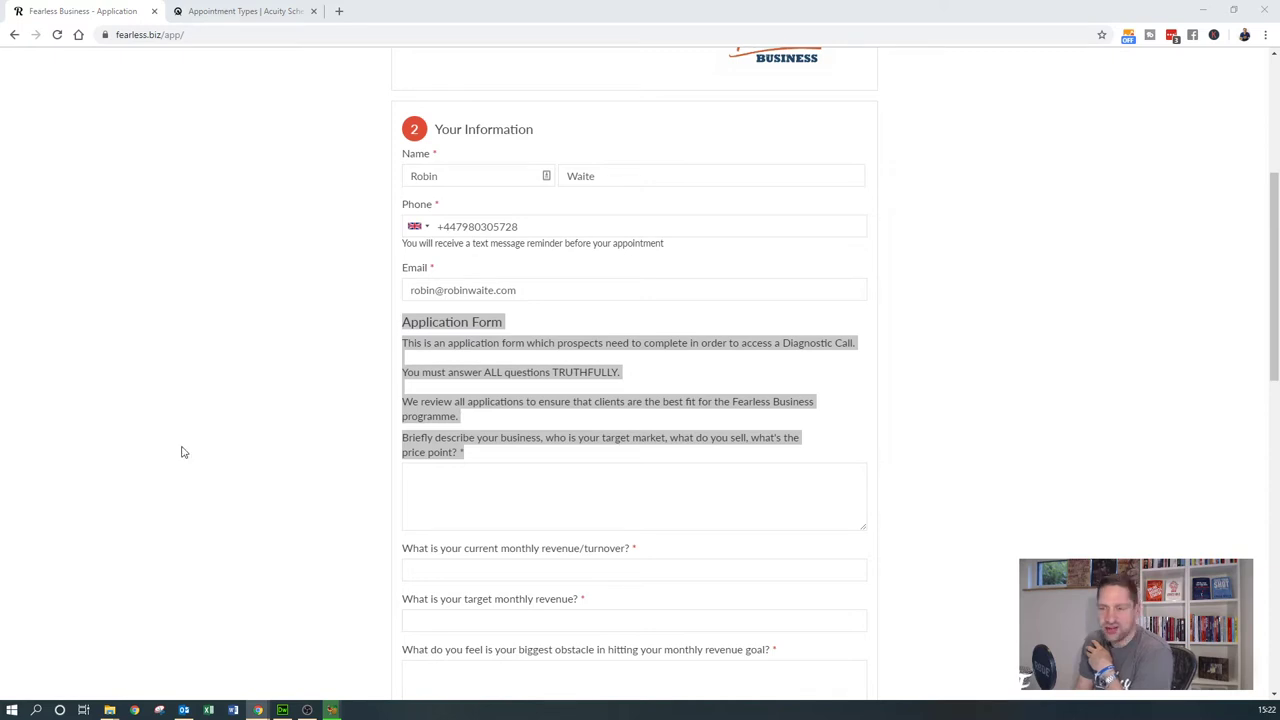
left_click(500, 325)
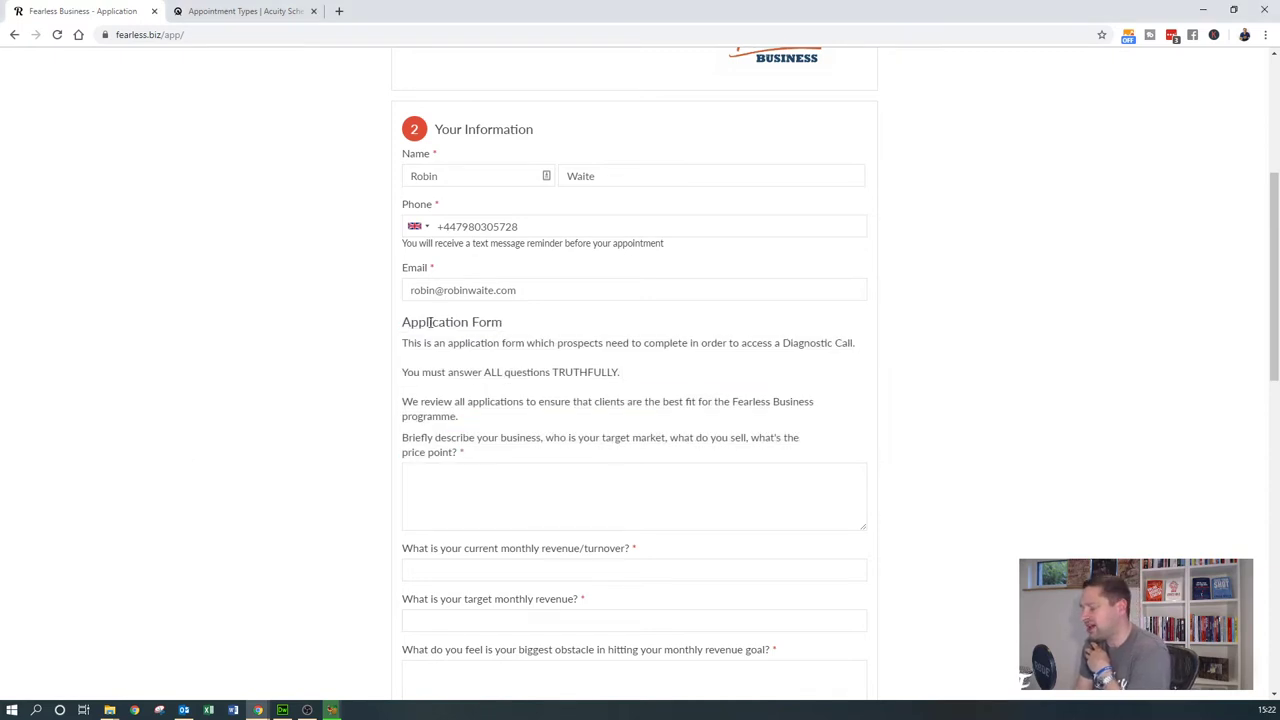
scroll(731, 352, "down", 2)
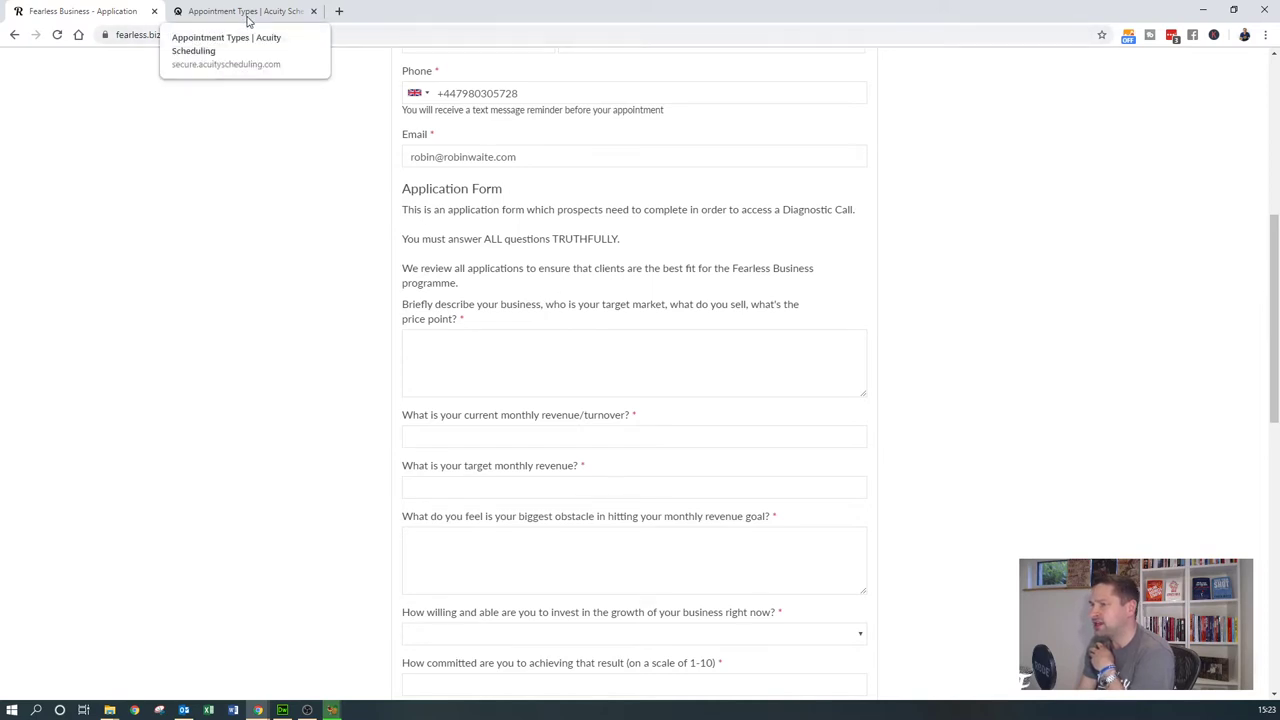
scroll(539, 355, "down", 2)
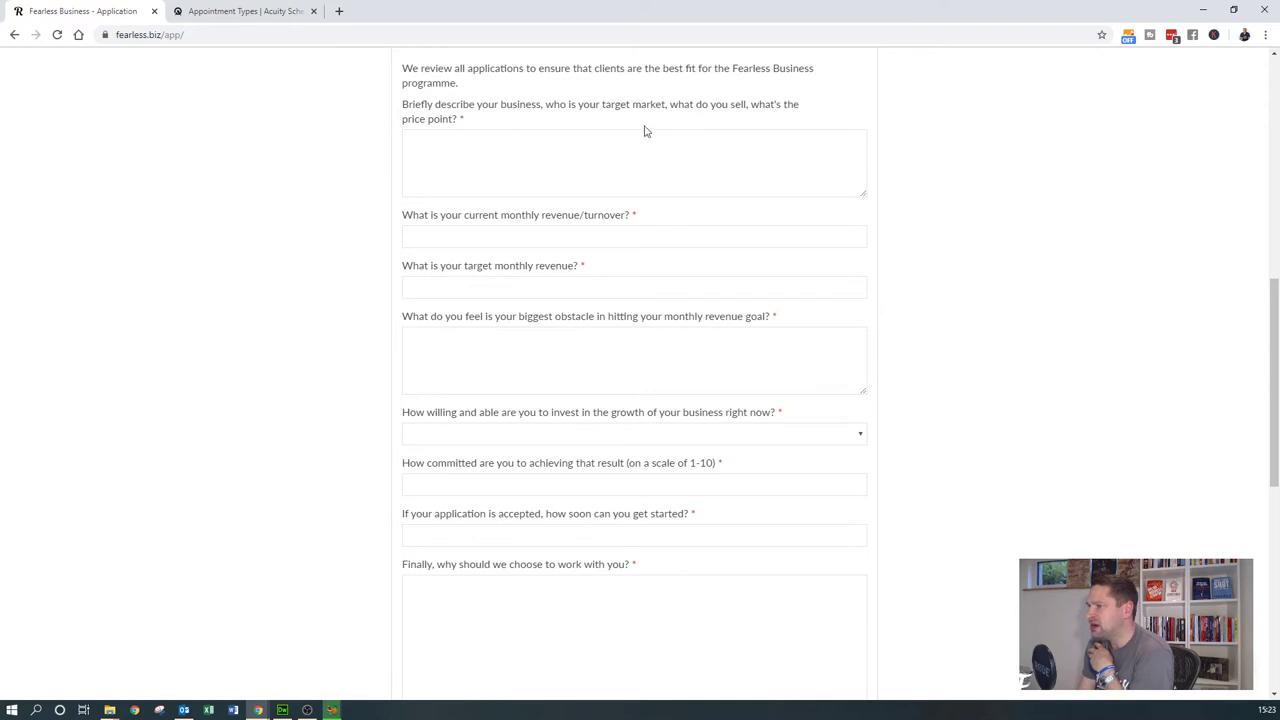
scroll(552, 163, "down", 1)
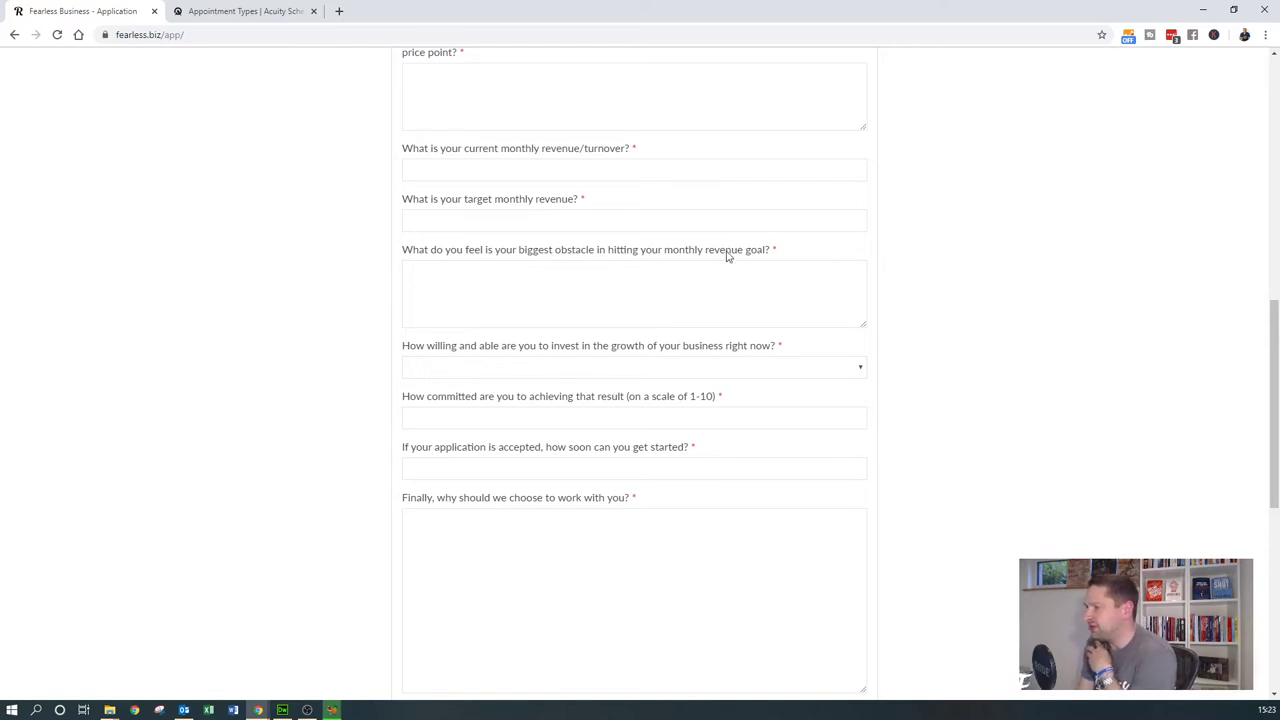
scroll(600, 310, "down", 2)
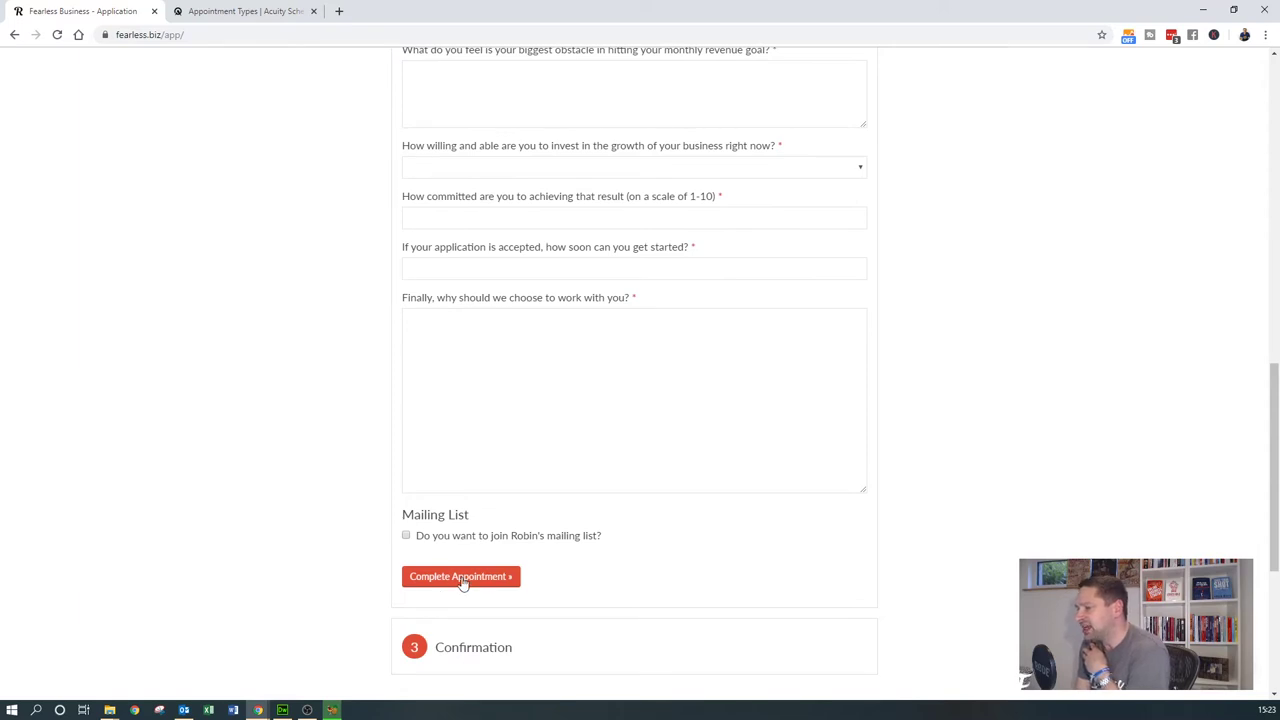
scroll(349, 280, "up", 5)
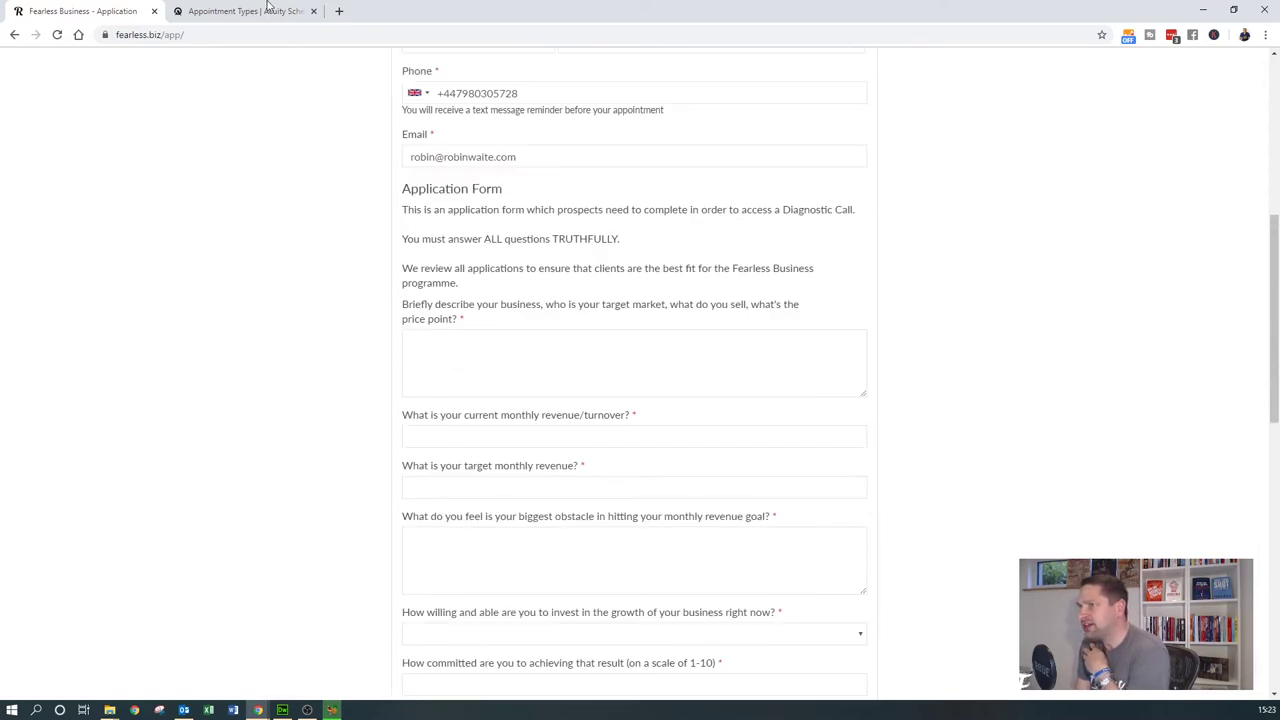
Step: Return to the home page, reopen the diagnostic call booking page and continue with the November 19, 11:30 slot
left_click(14, 34)
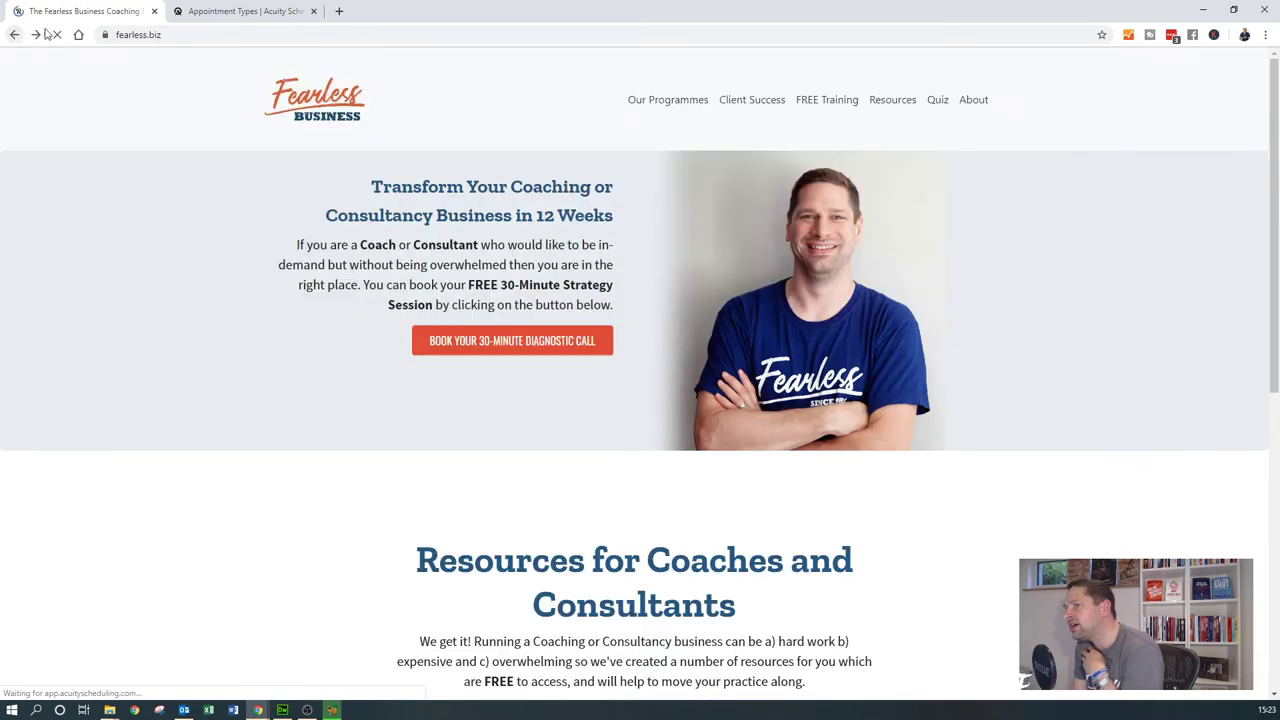
left_click(525, 340)
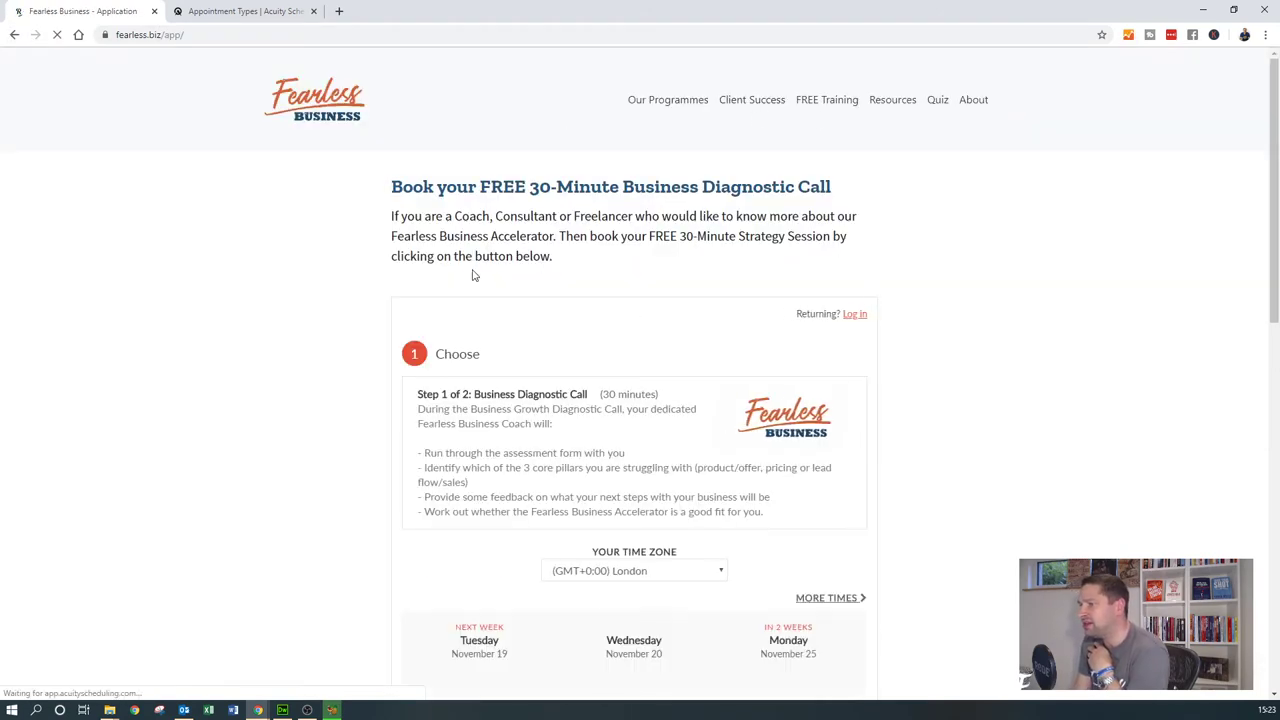
scroll(474, 275, "down", 3)
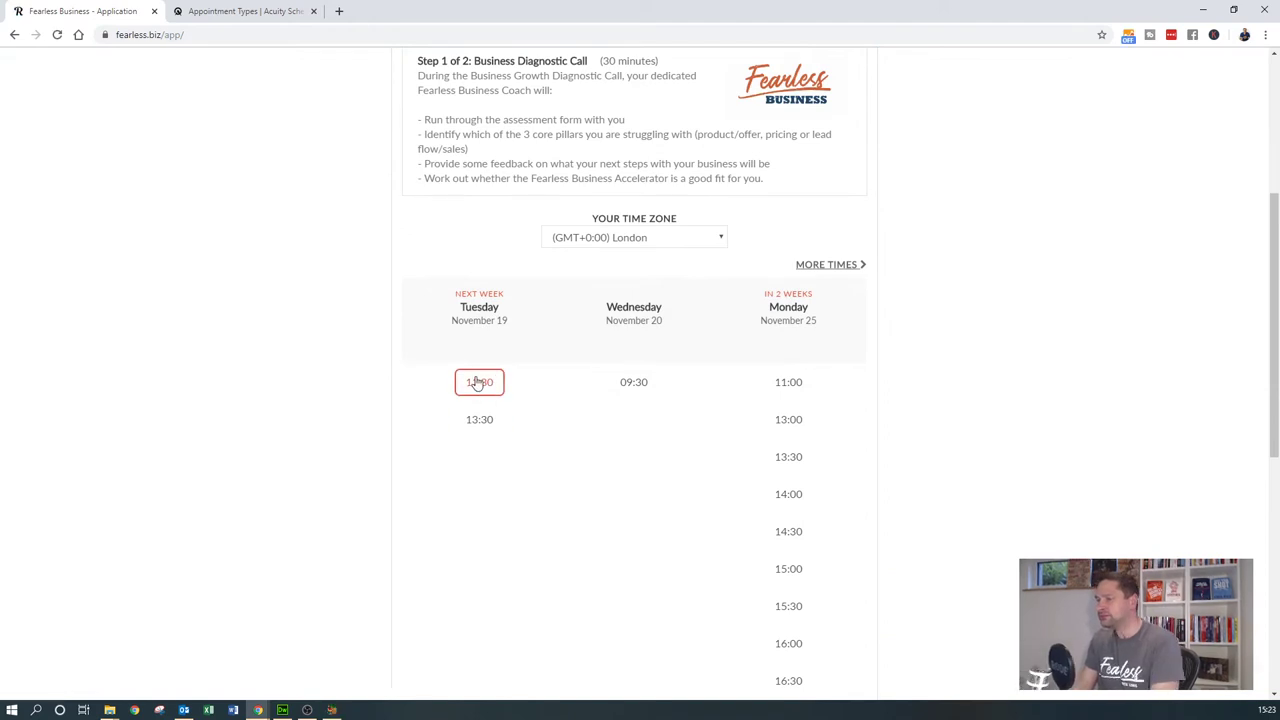
left_click(479, 385)
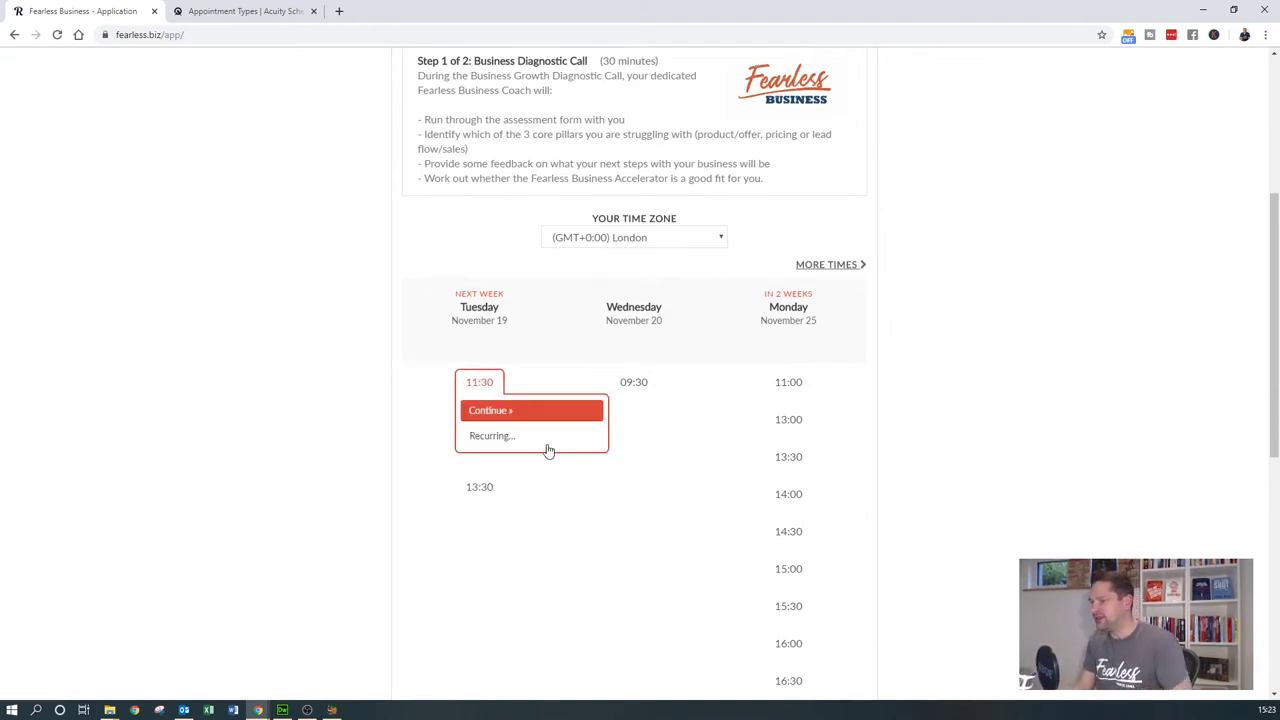
left_click(545, 413)
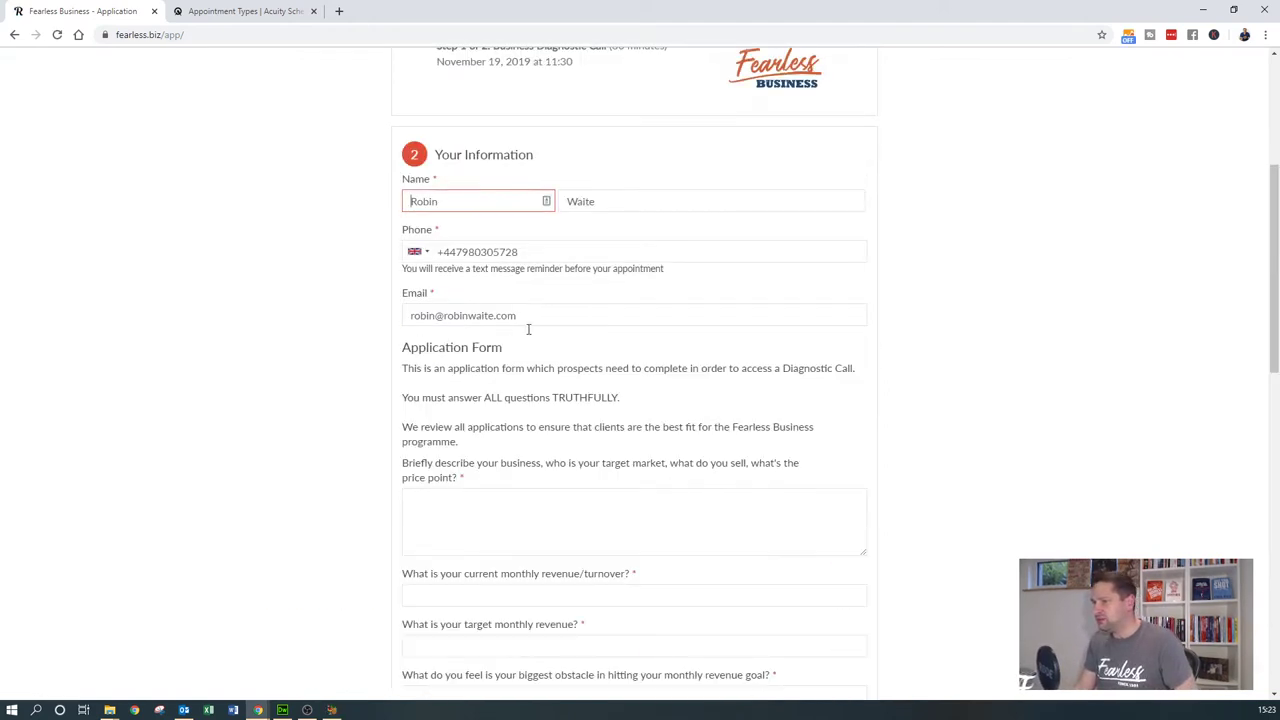
Step: Answer the business description with "rdg" and enter 10 for both current and target monthly revenue
scroll(528, 329, "down", 2)
left_click(446, 335)
type("rdg")
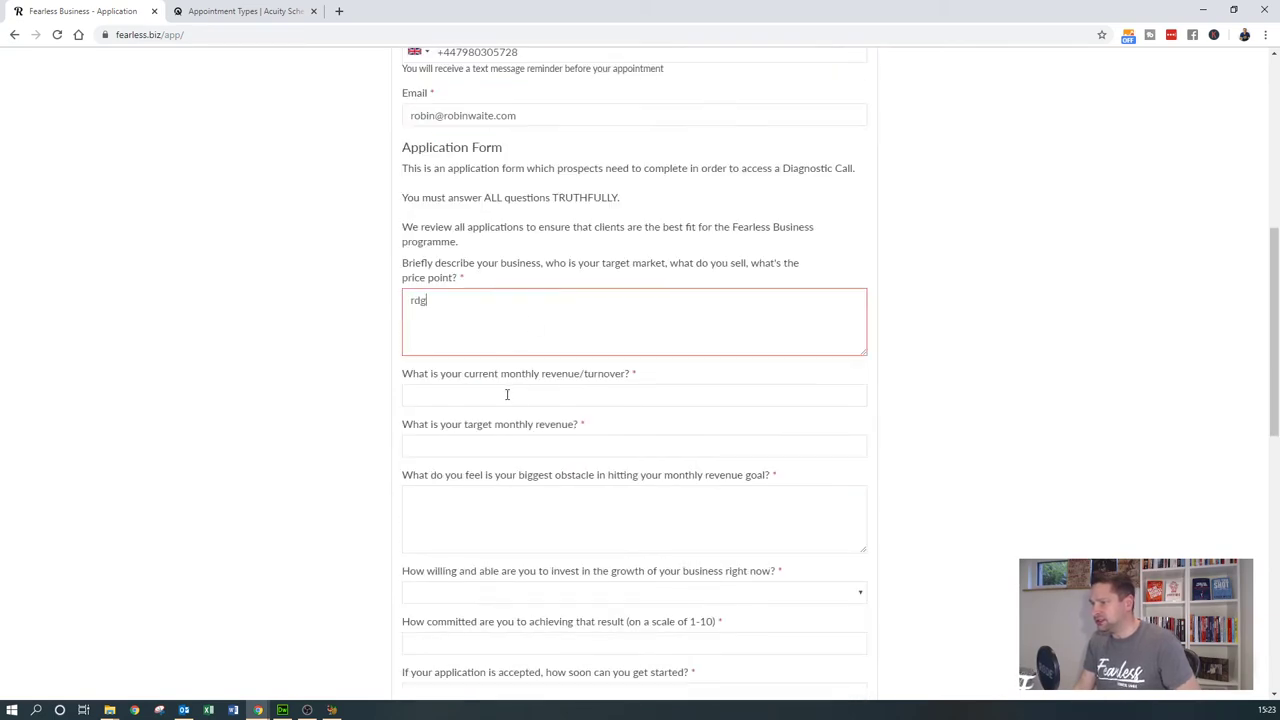
left_click(507, 394)
type("10")
left_click(485, 446)
type("10")
Step: Enter 10 as the biggest obstacle and choose "I have the financial resources to invest in the growth of my business right now"
scroll(600, 450, "down", 1)
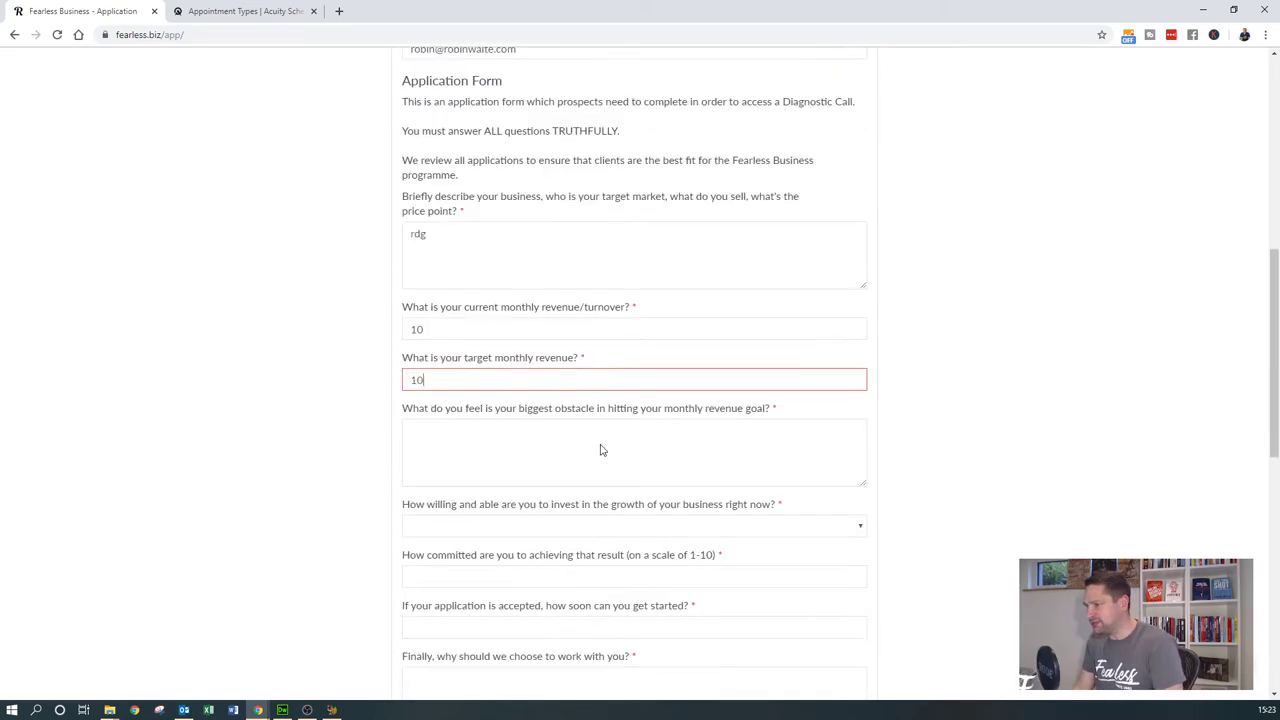
scroll(600, 450, "down", 2)
left_click(455, 255)
type("10")
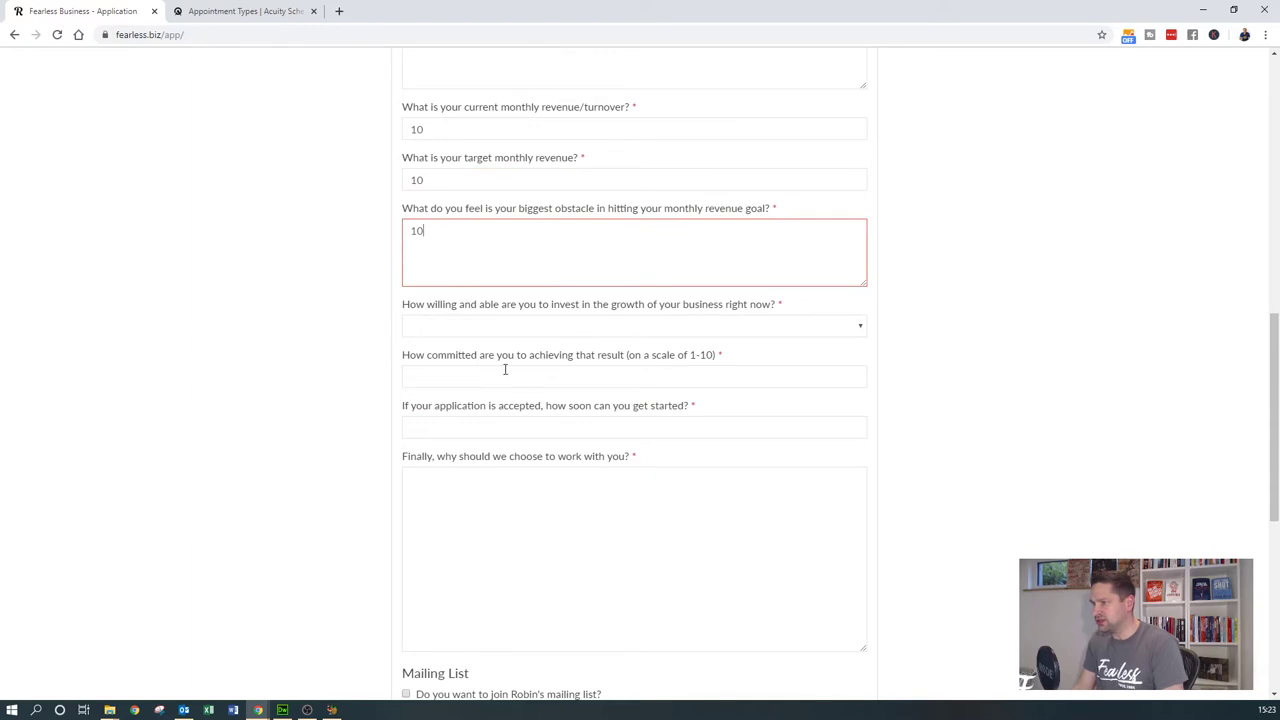
left_click(462, 327)
left_click(472, 328)
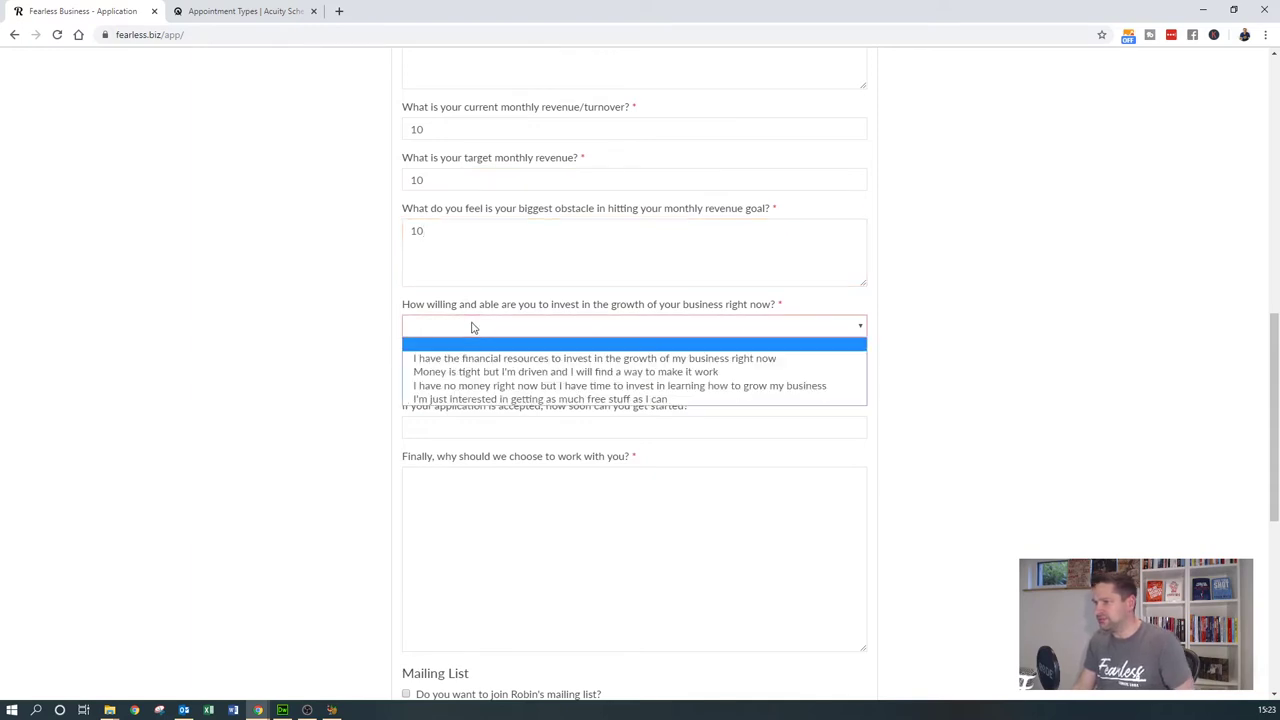
left_click(480, 358)
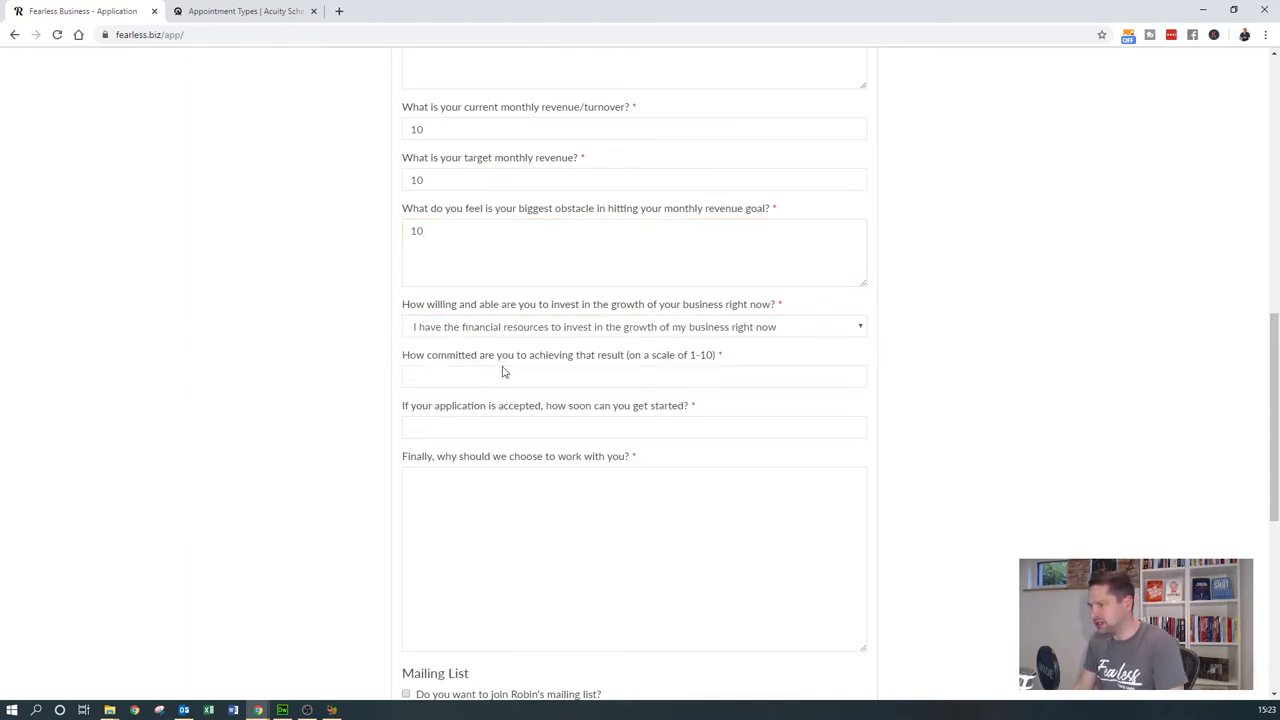
Step: Enter 10 for the commitment, how-soon-to-start and why-work-with-you questions
left_click(587, 375)
type("10")
left_click(457, 426)
type("10")
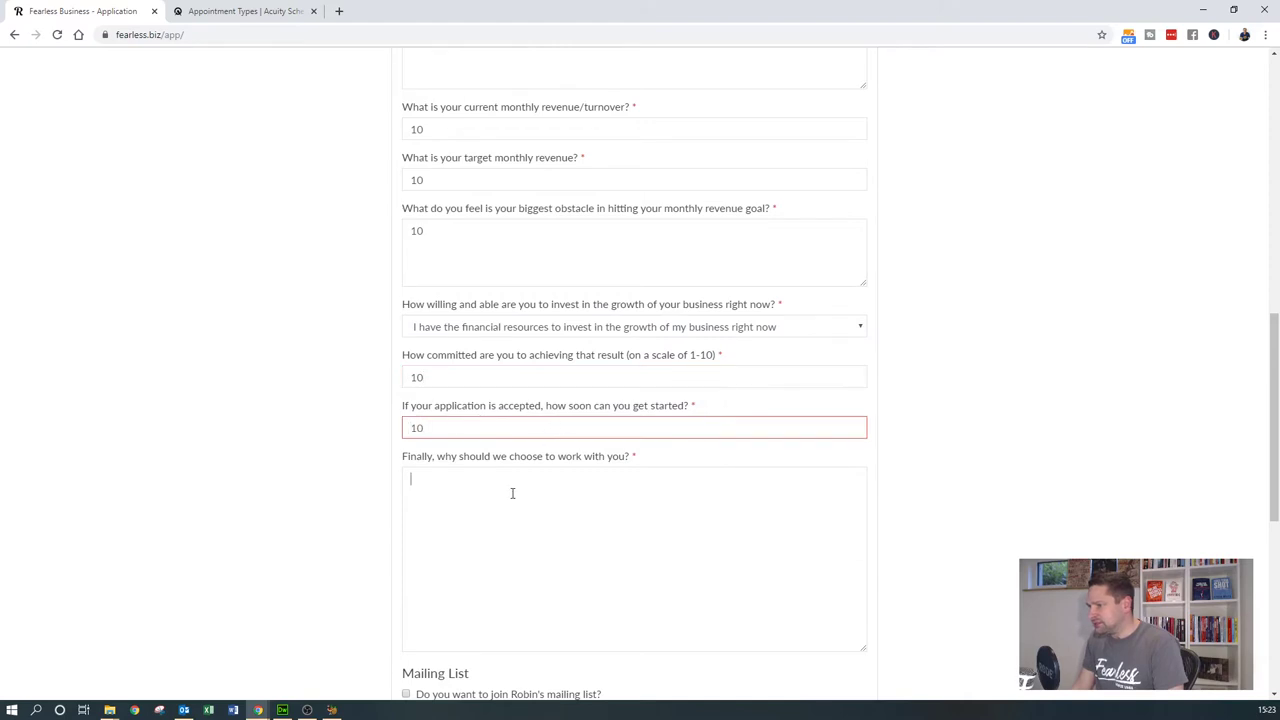
left_click(511, 491)
type("10")
Step: Opt in to the mailing list and complete the appointment booking
scroll(603, 449, "down", 3)
left_click(408, 428)
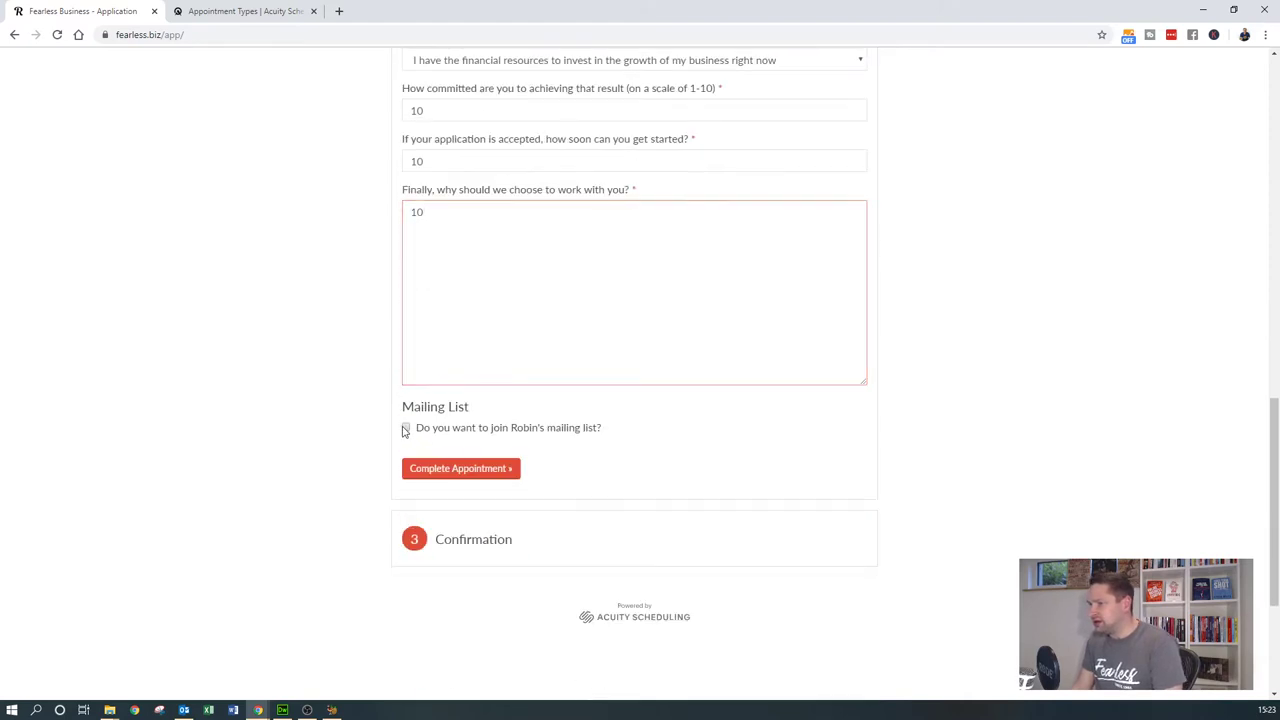
left_click(445, 474)
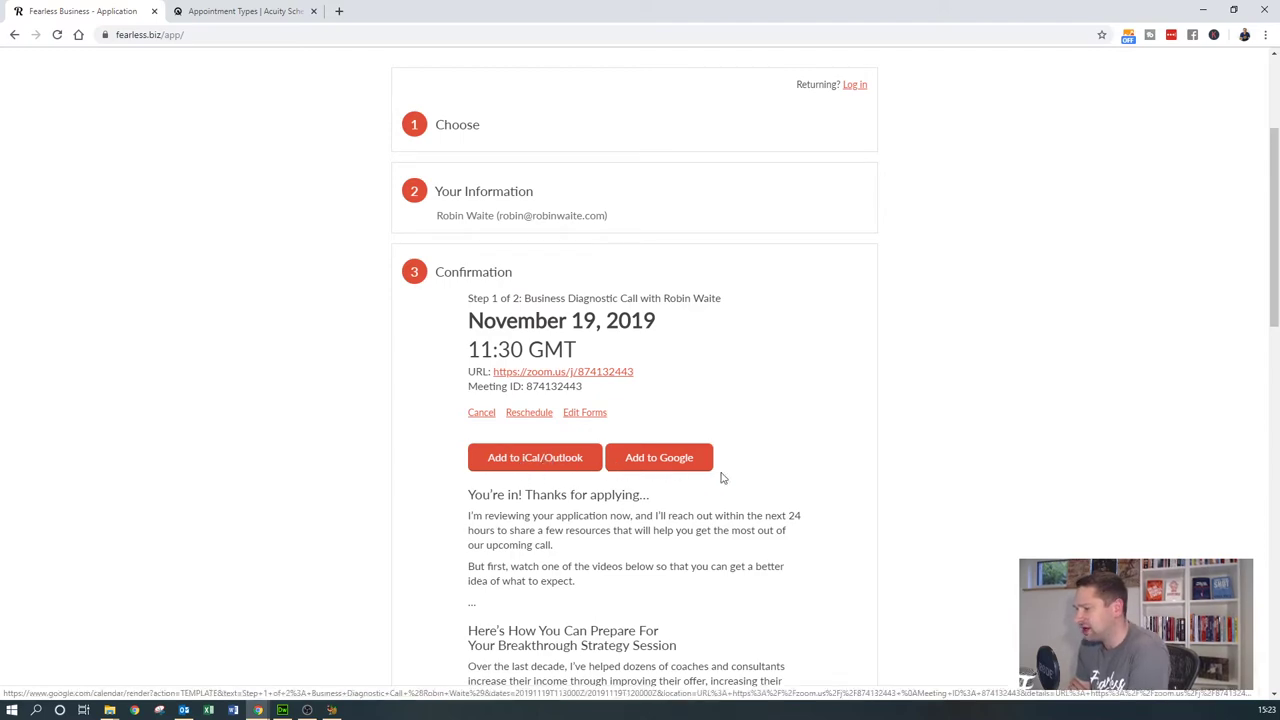
Step: Review the booking confirmation page, then switch to Outlook and read the client and admin confirmation emails for the diagnostic call
scroll(715, 478, "down", 2)
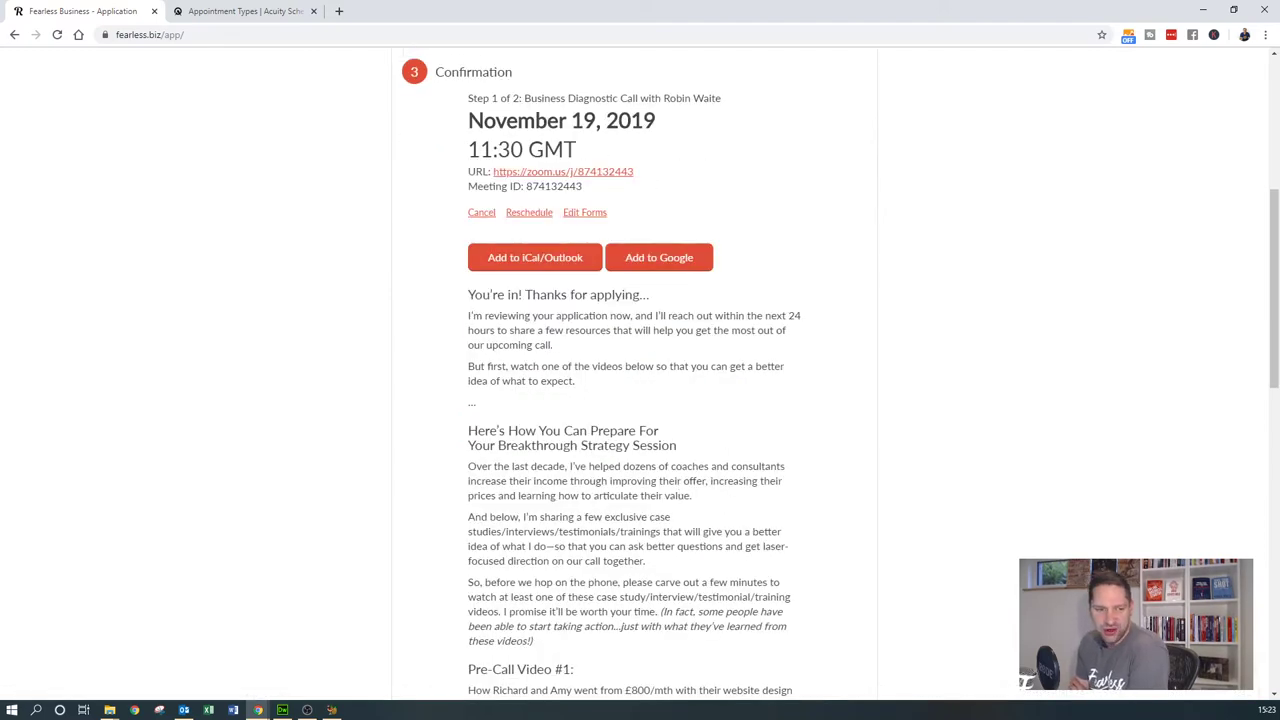
key("alt+Tab")
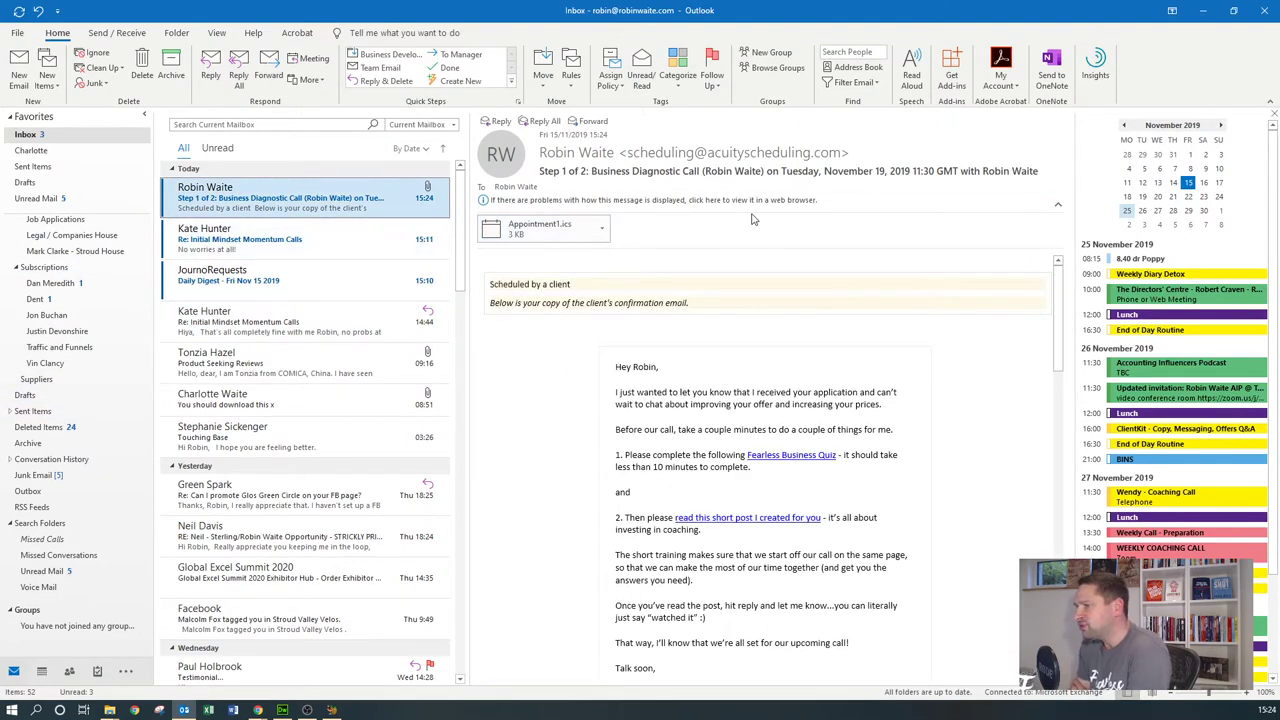
scroll(730, 349, "down", 2)
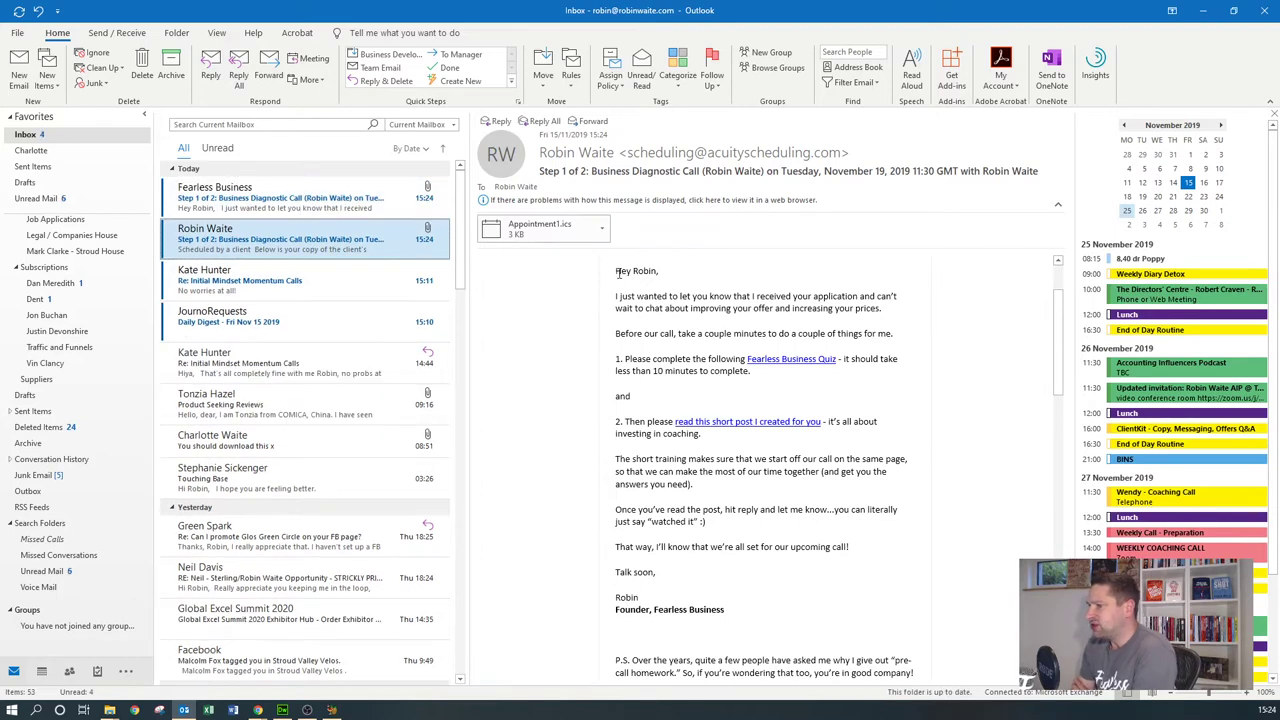
left_click(351, 191)
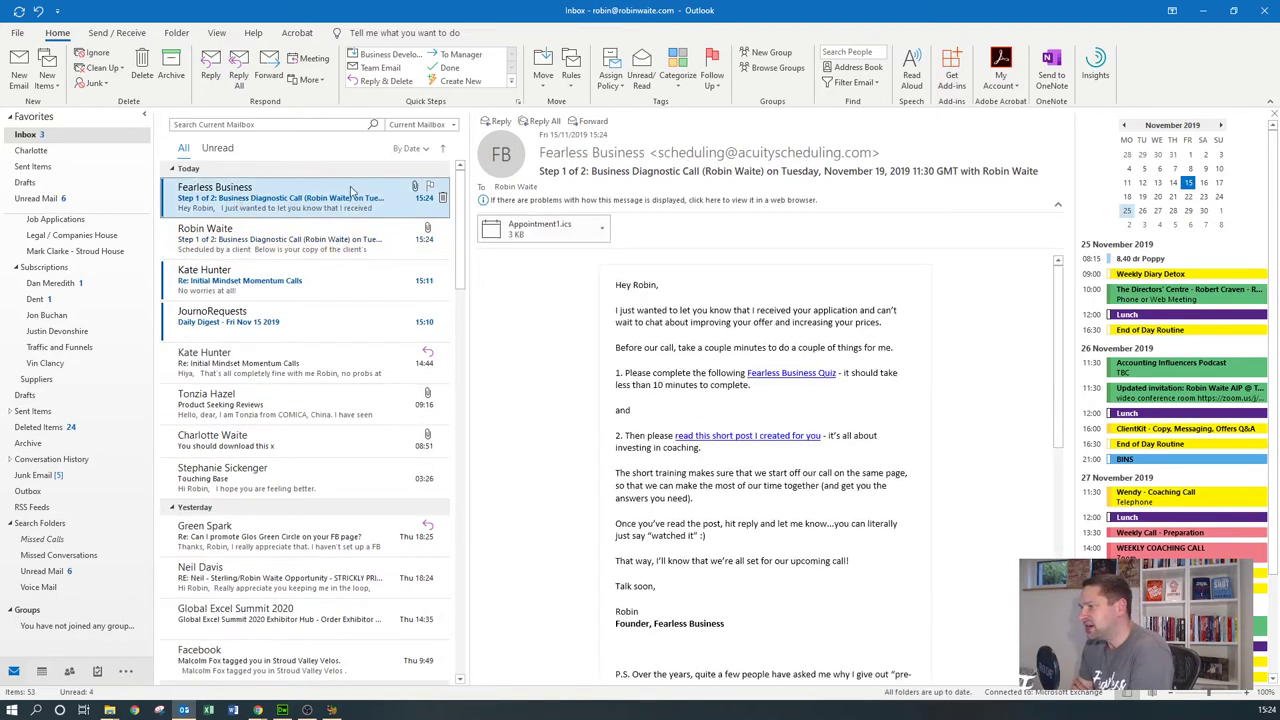
left_click(290, 236)
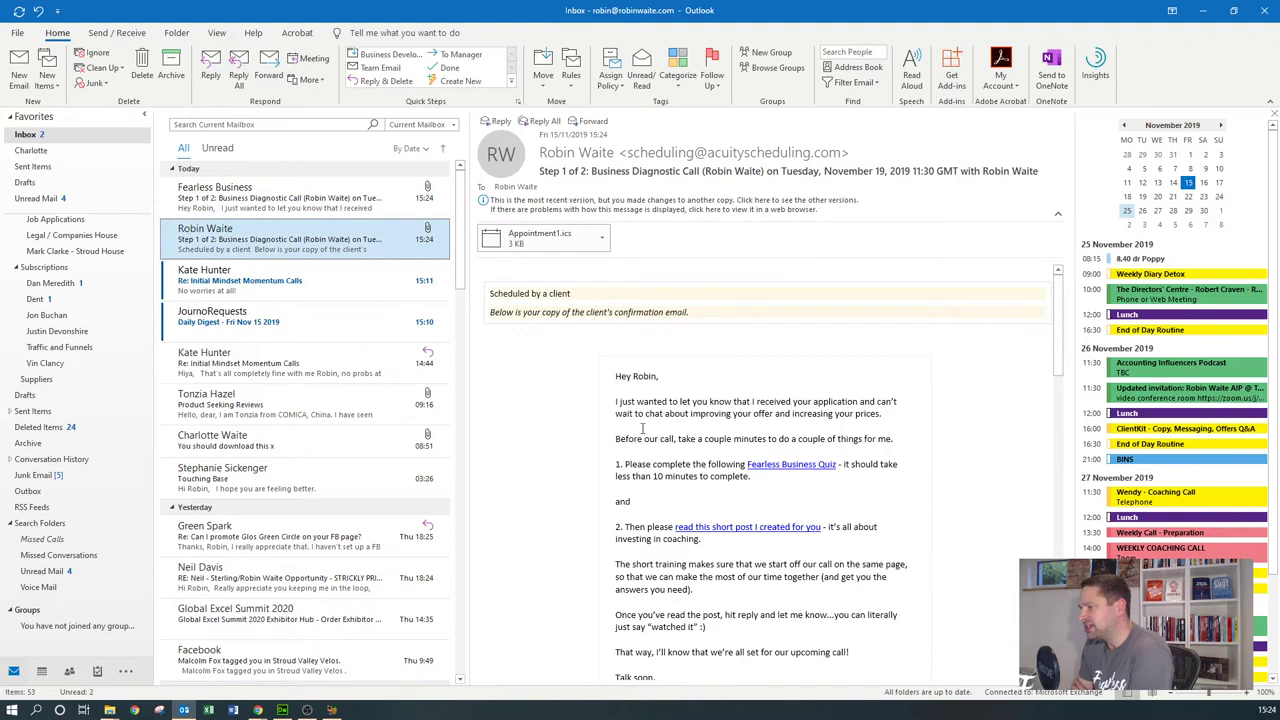
scroll(660, 360, "down", 2)
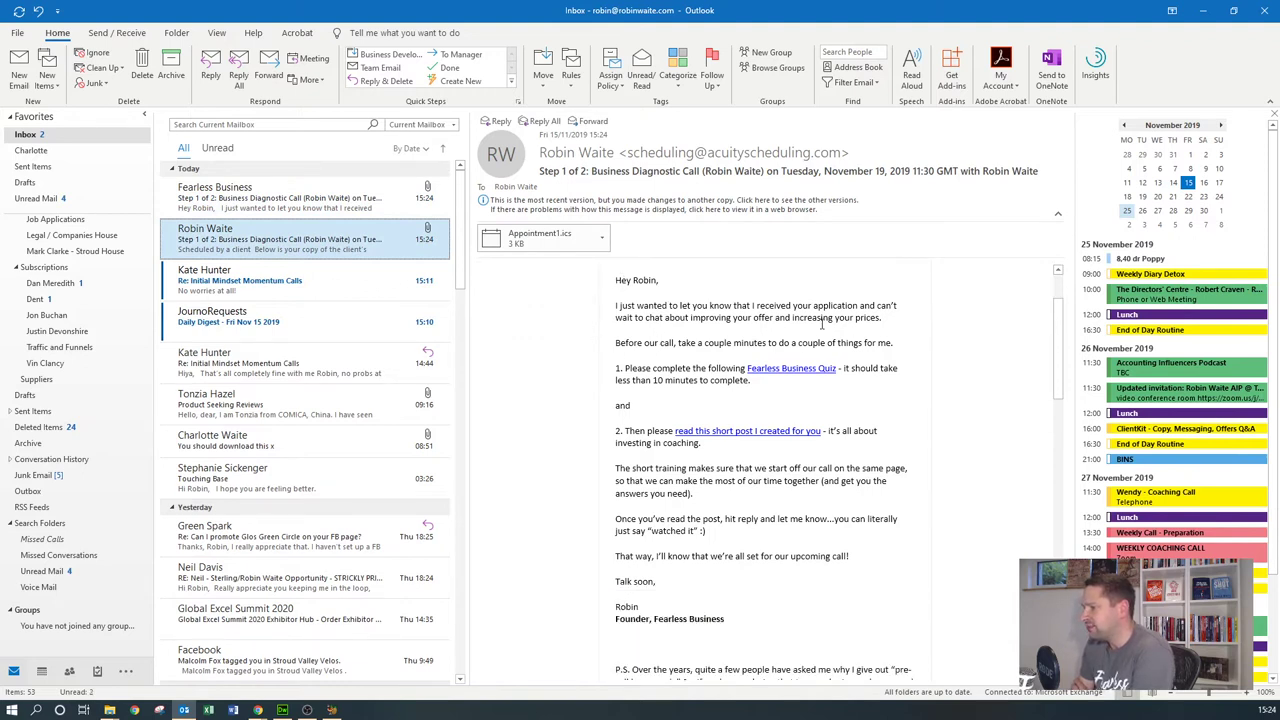
left_click(617, 368)
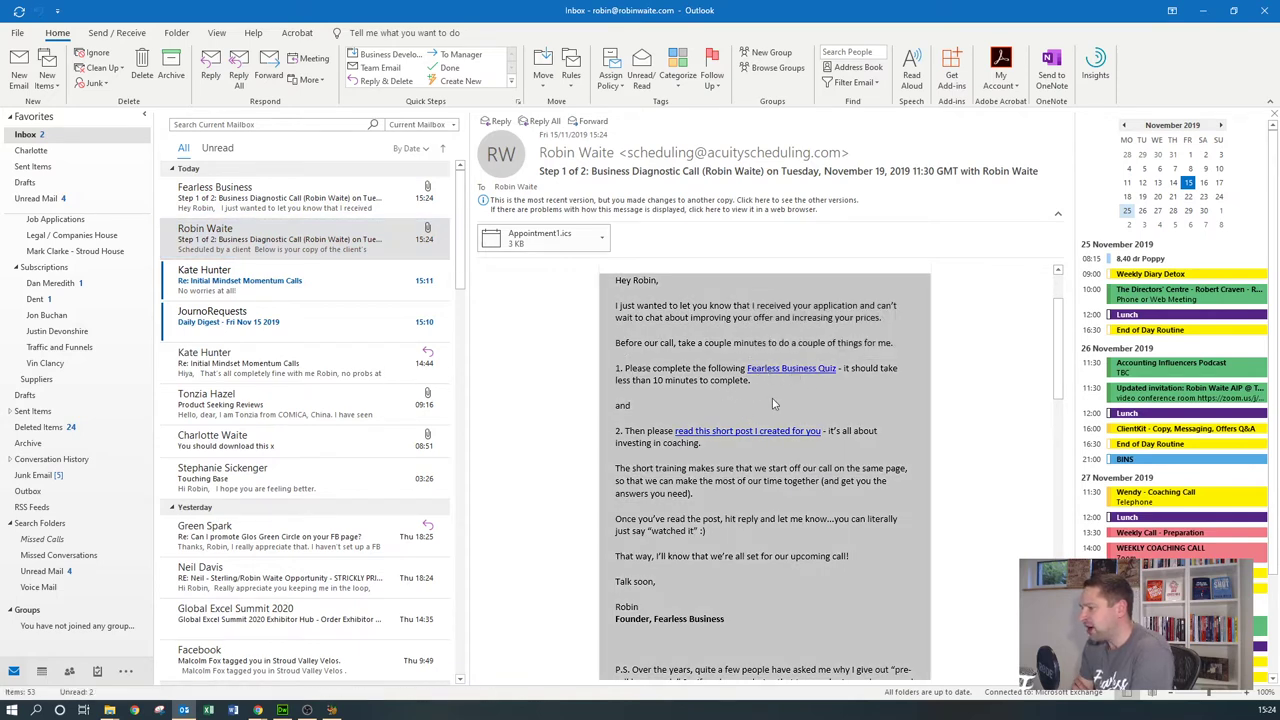
scroll(748, 447, "down", 12)
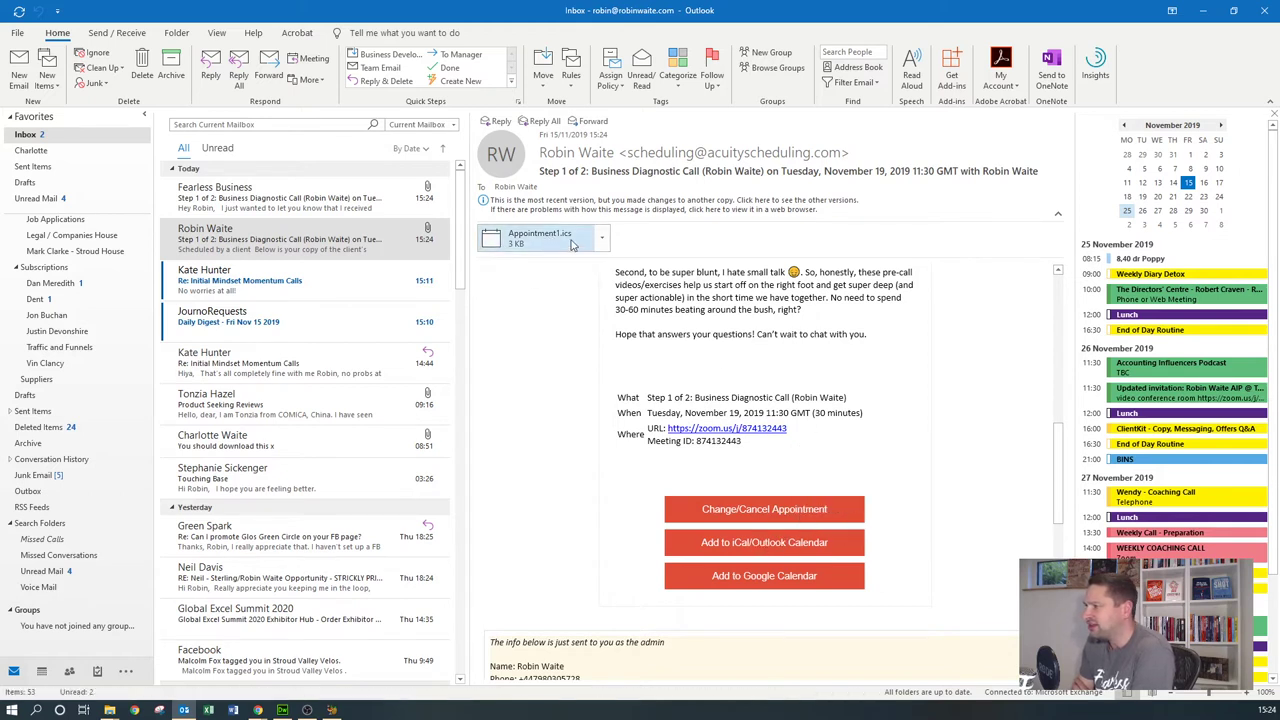
Step: Check the Outlook calendar appointments for 19 November and 12 November 2019
left_click(1143, 197)
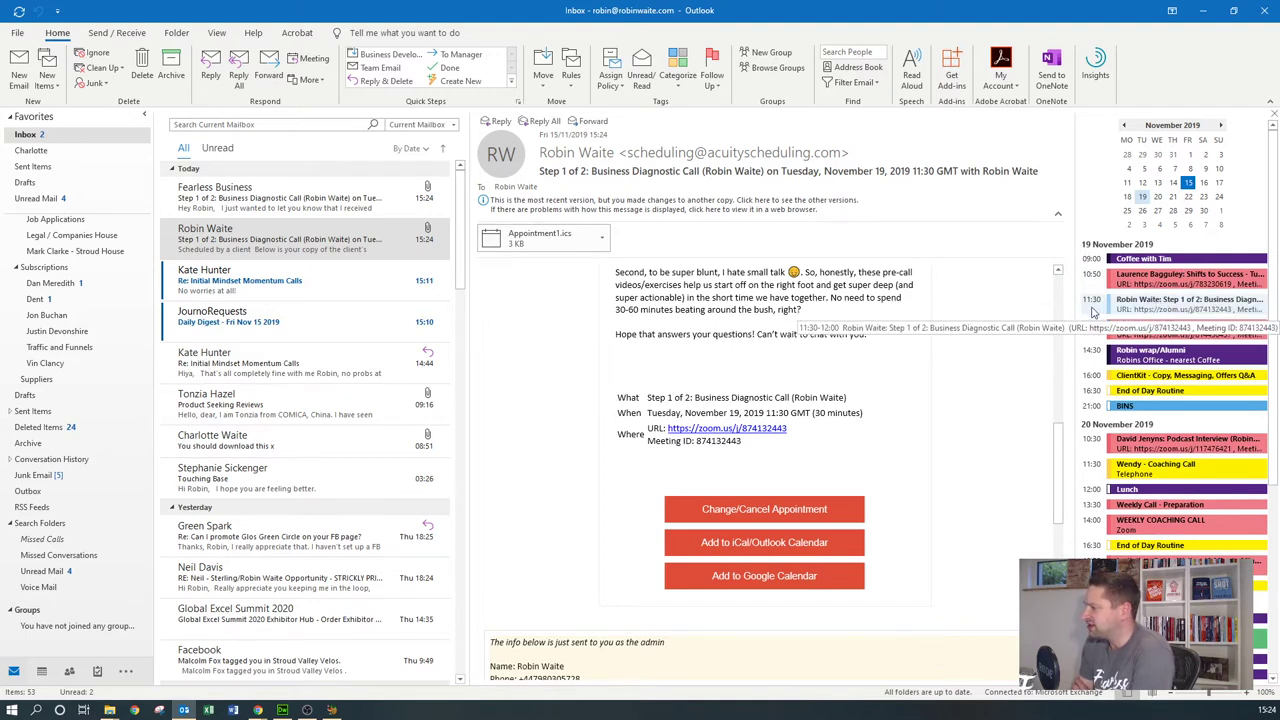
left_click(1142, 183)
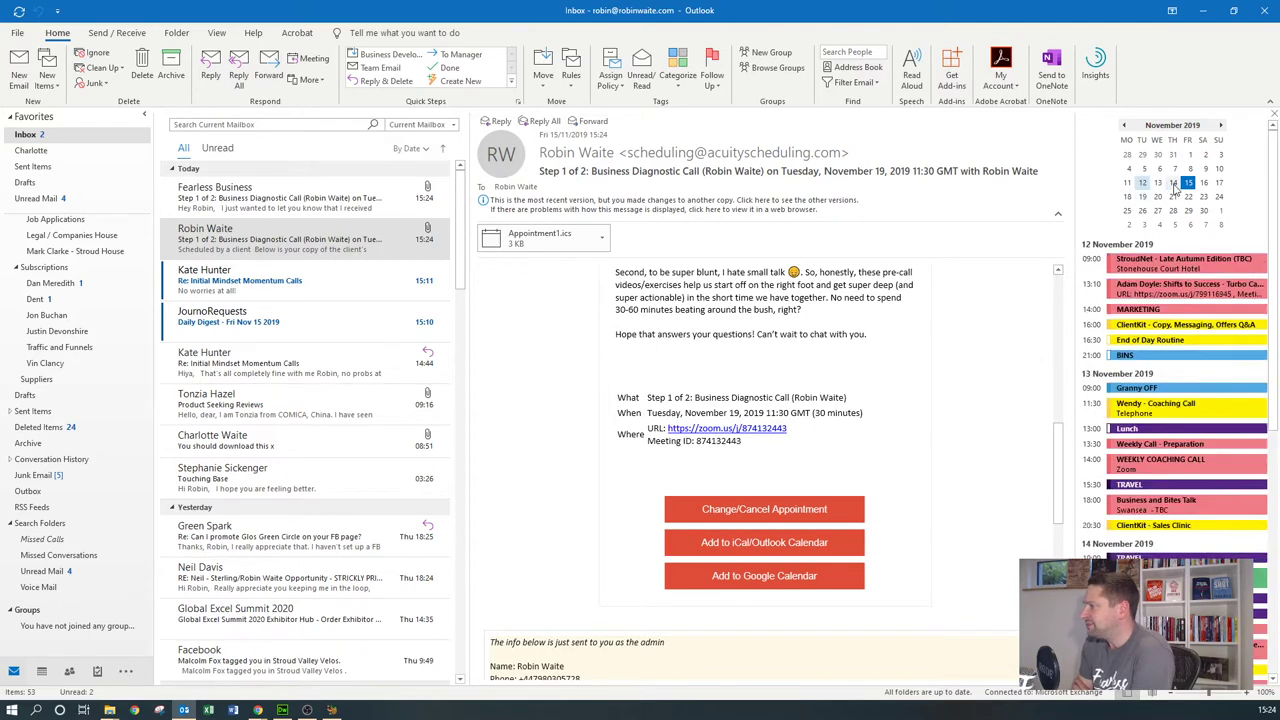
Step: Return the Outlook calendar to 15 November 2019 and cancel the 19 November Business Diagnostic Call through the confirmation email's change/cancel link
left_click(1188, 183)
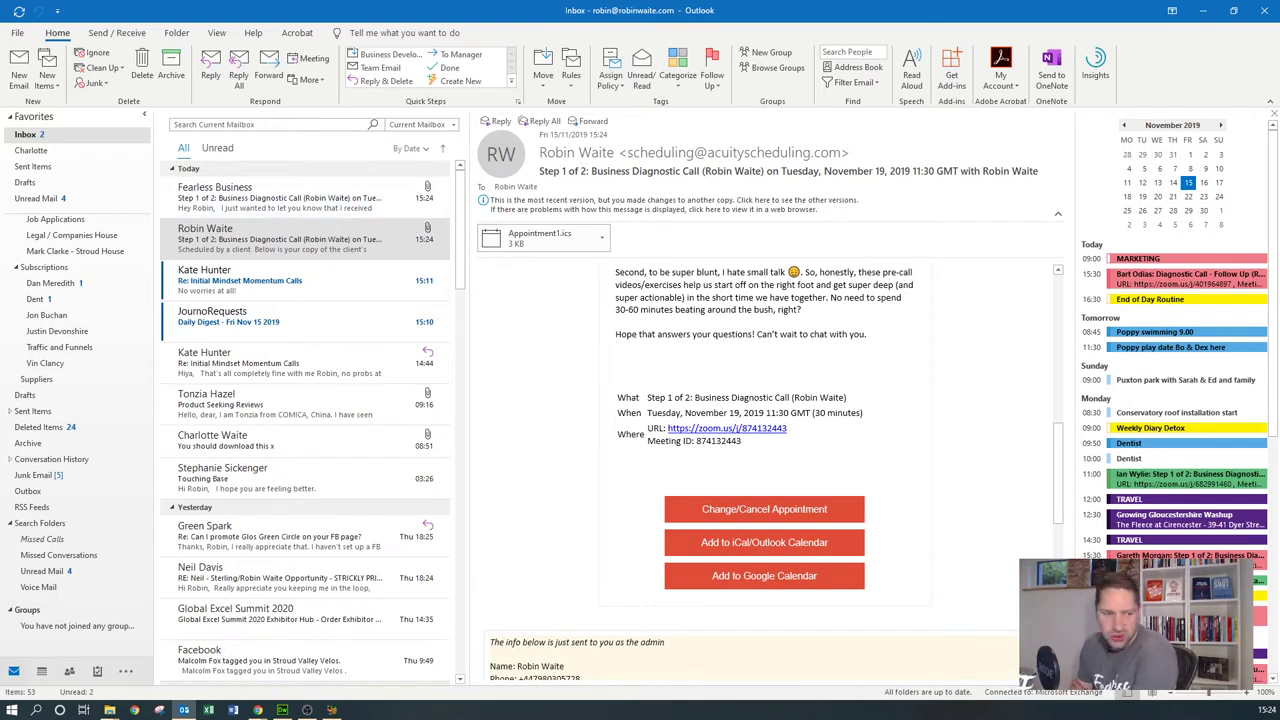
left_click(775, 511)
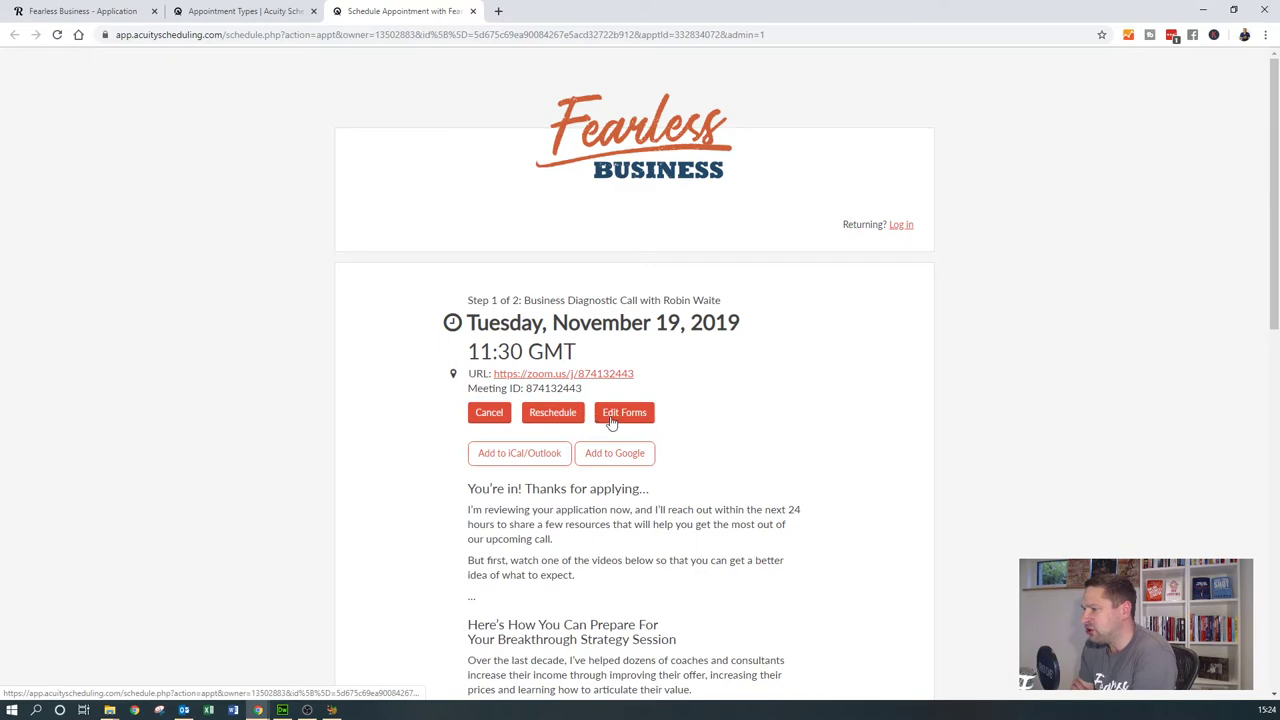
left_click(489, 416)
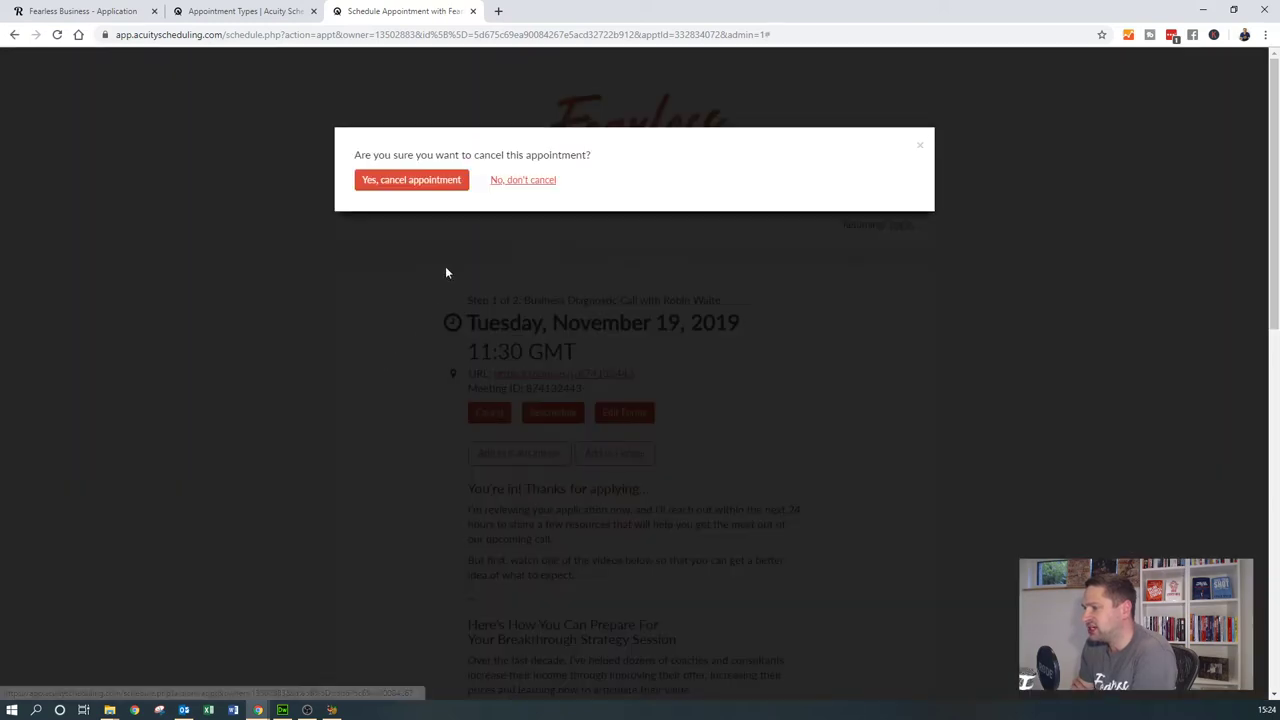
left_click(406, 181)
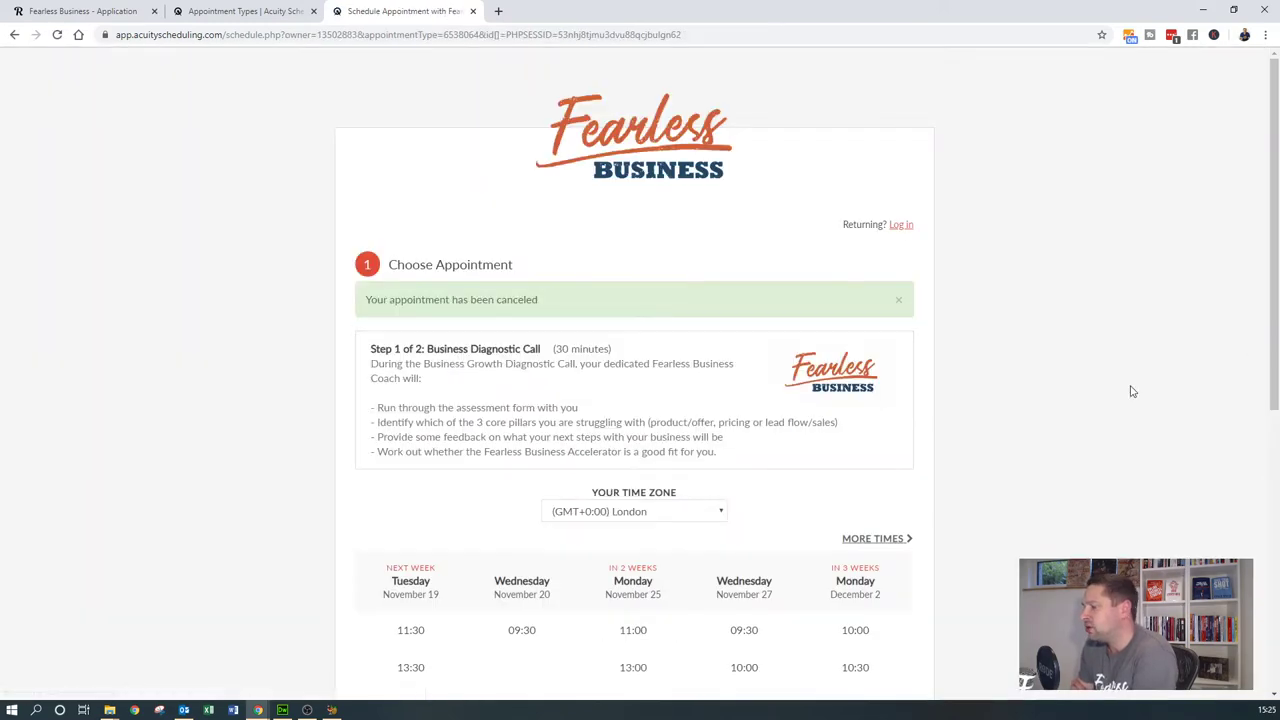
scroll(996, 381, "down", 2)
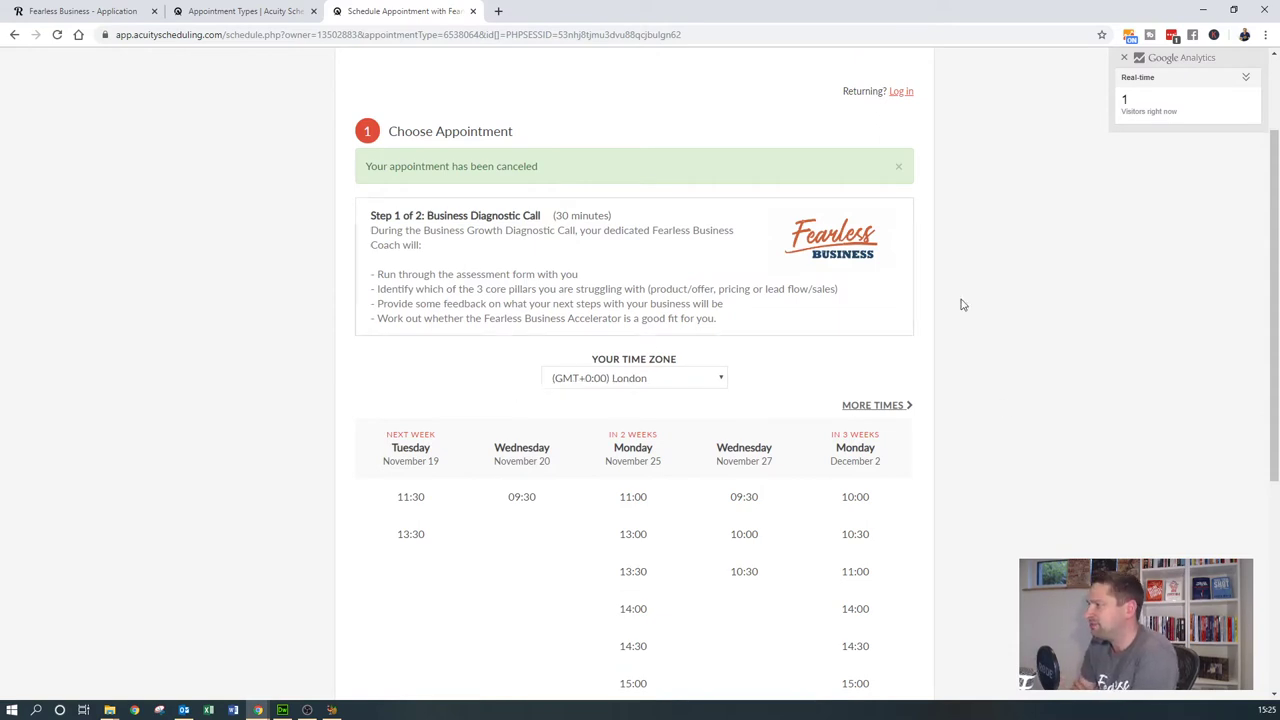
Step: Switch to the Acuity admin pages and review the Outlook Office 365 calendar syncing and automatic reminder settings
left_click(232, 14)
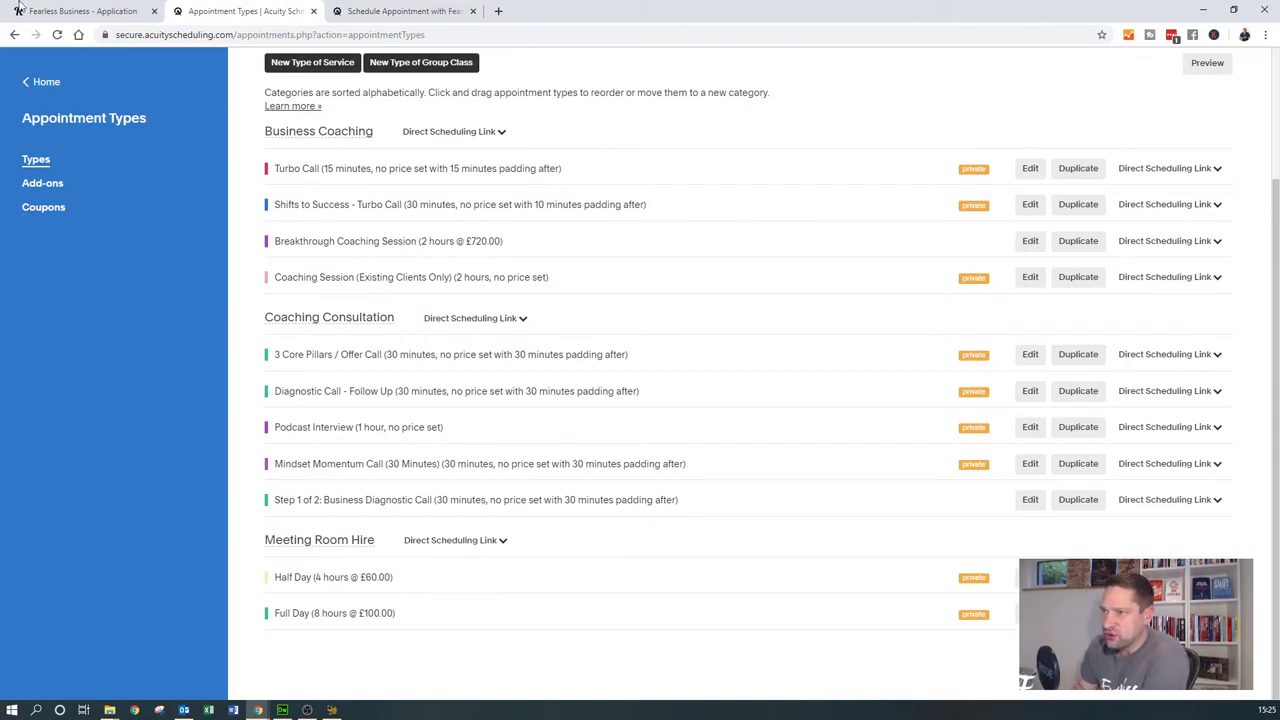
left_click(48, 82)
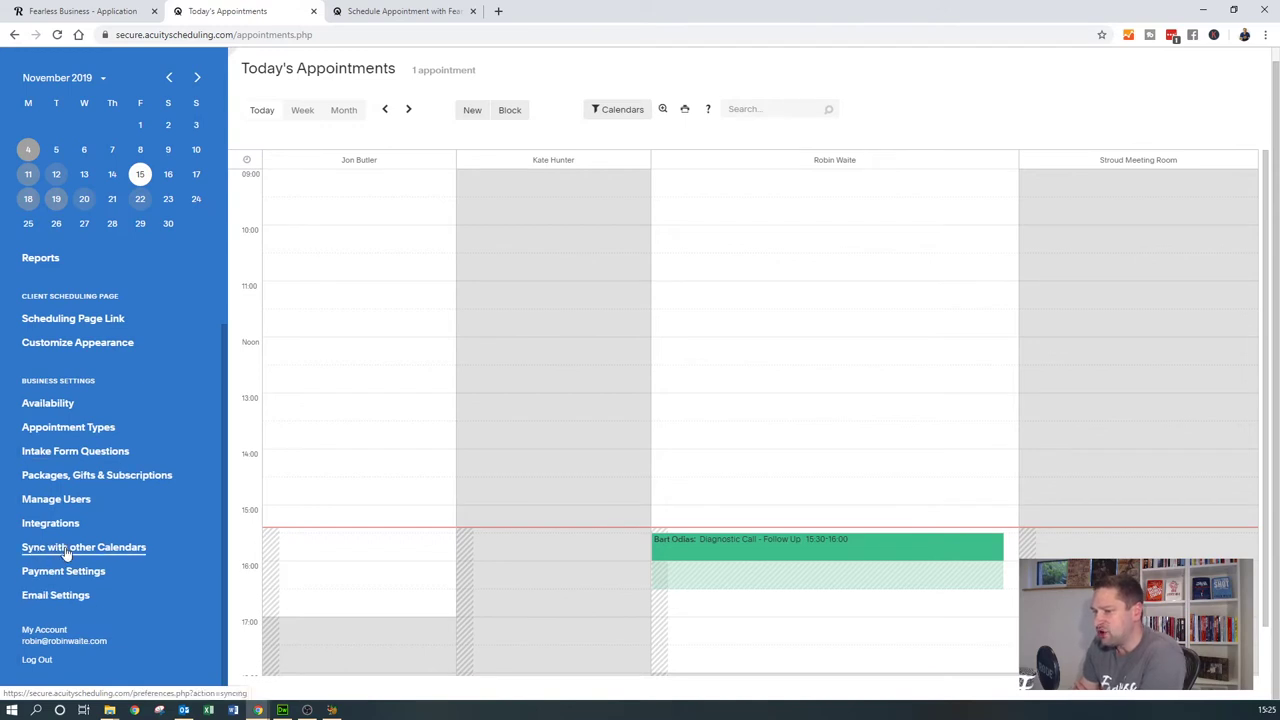
left_click(63, 553)
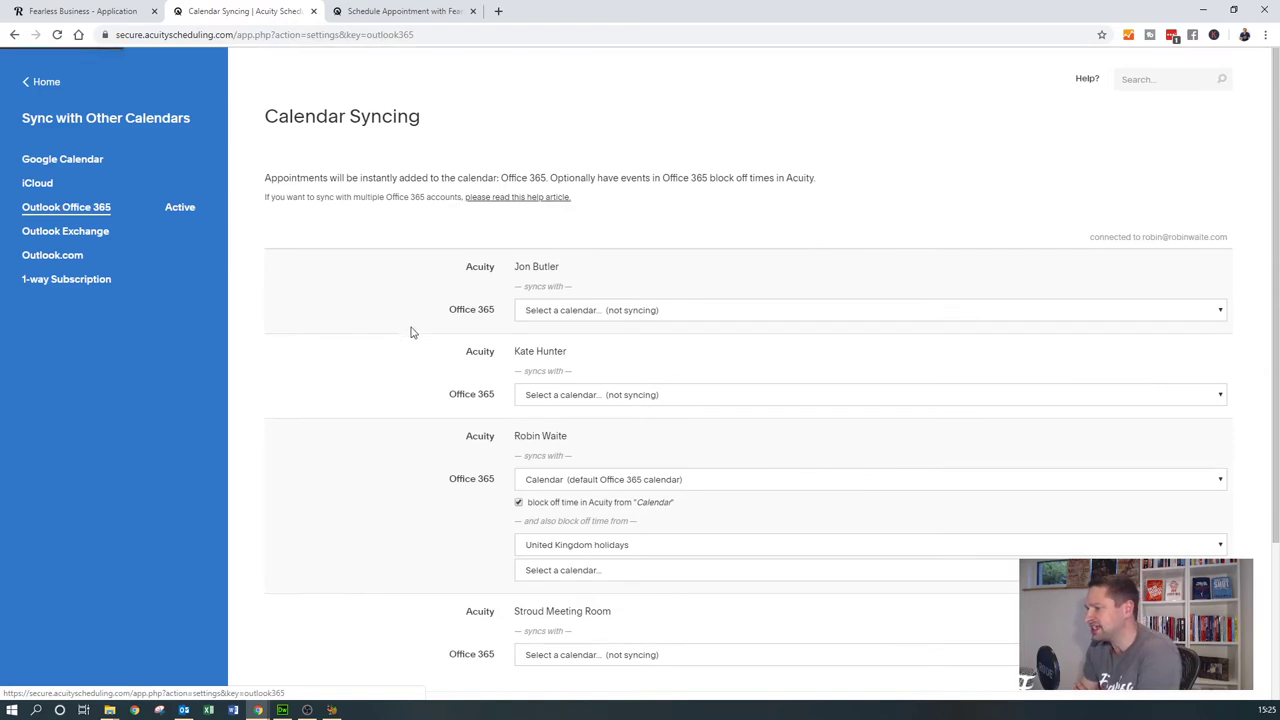
scroll(480, 310, "down", 1)
scroll(455, 369, "down", 2)
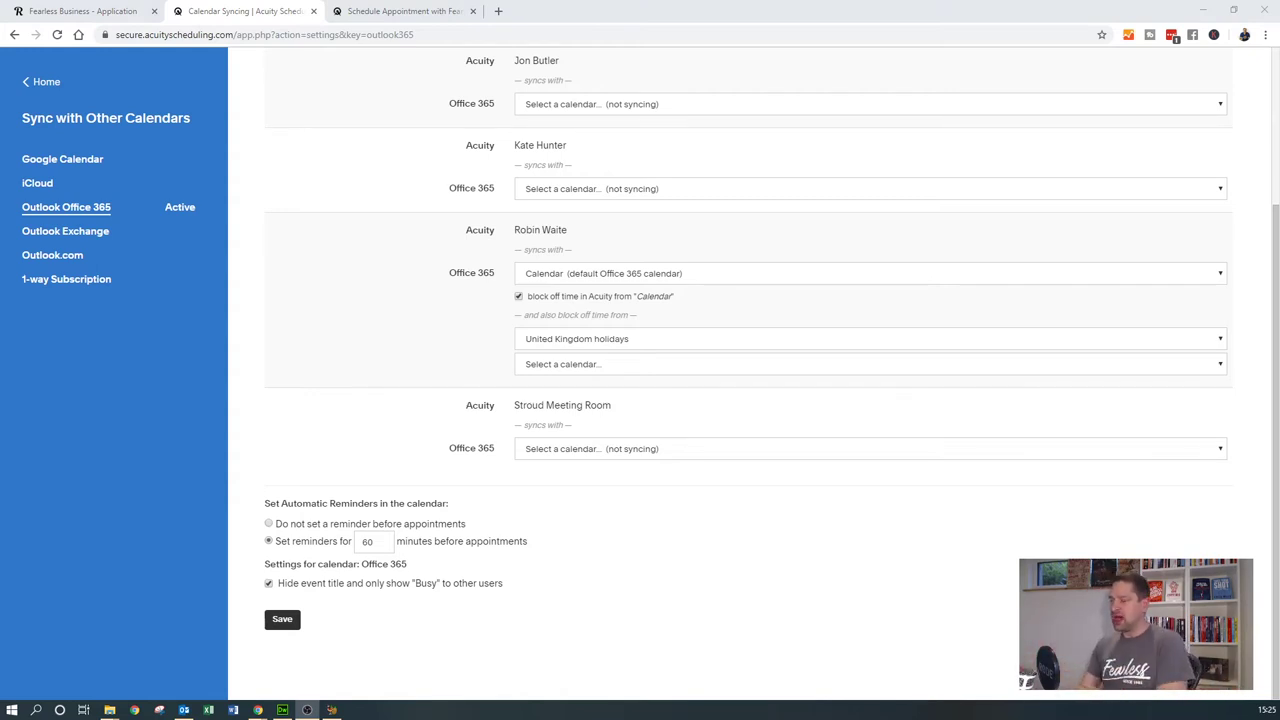
Step: Open the appointment types and review the Business Coaching, Coaching Consultation and Meeting Room Hire services
left_click(53, 87)
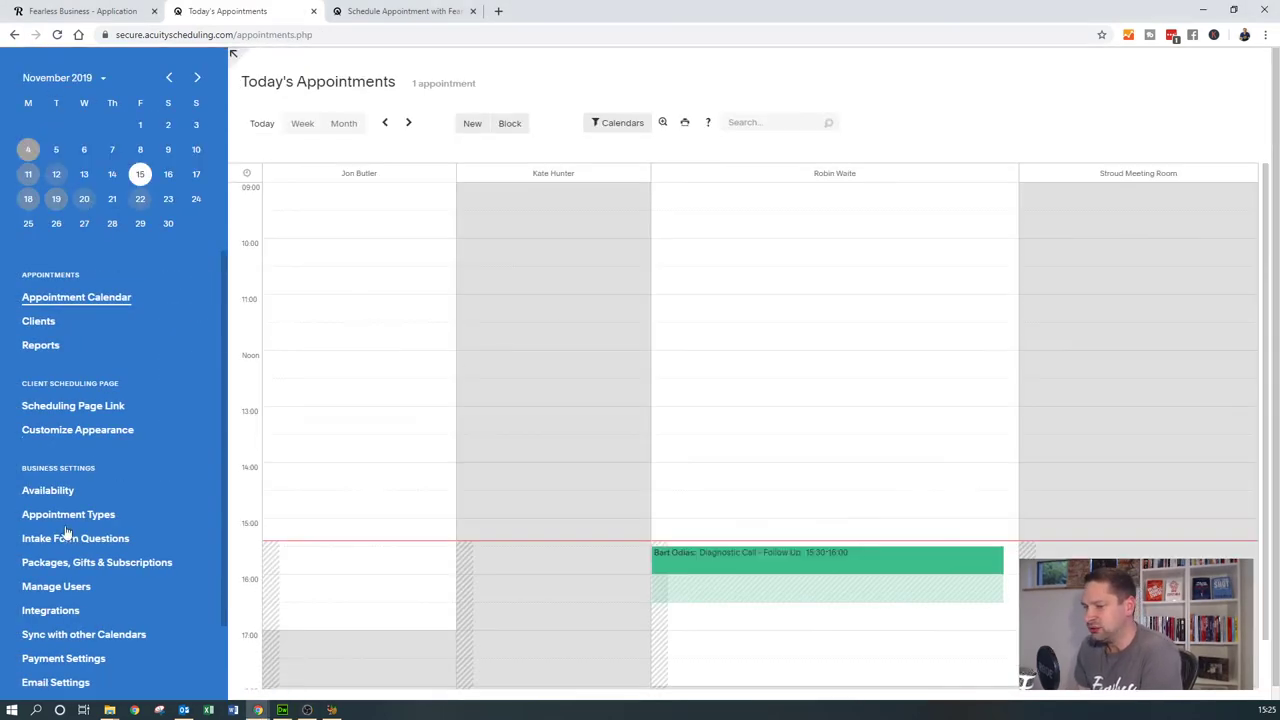
left_click(68, 515)
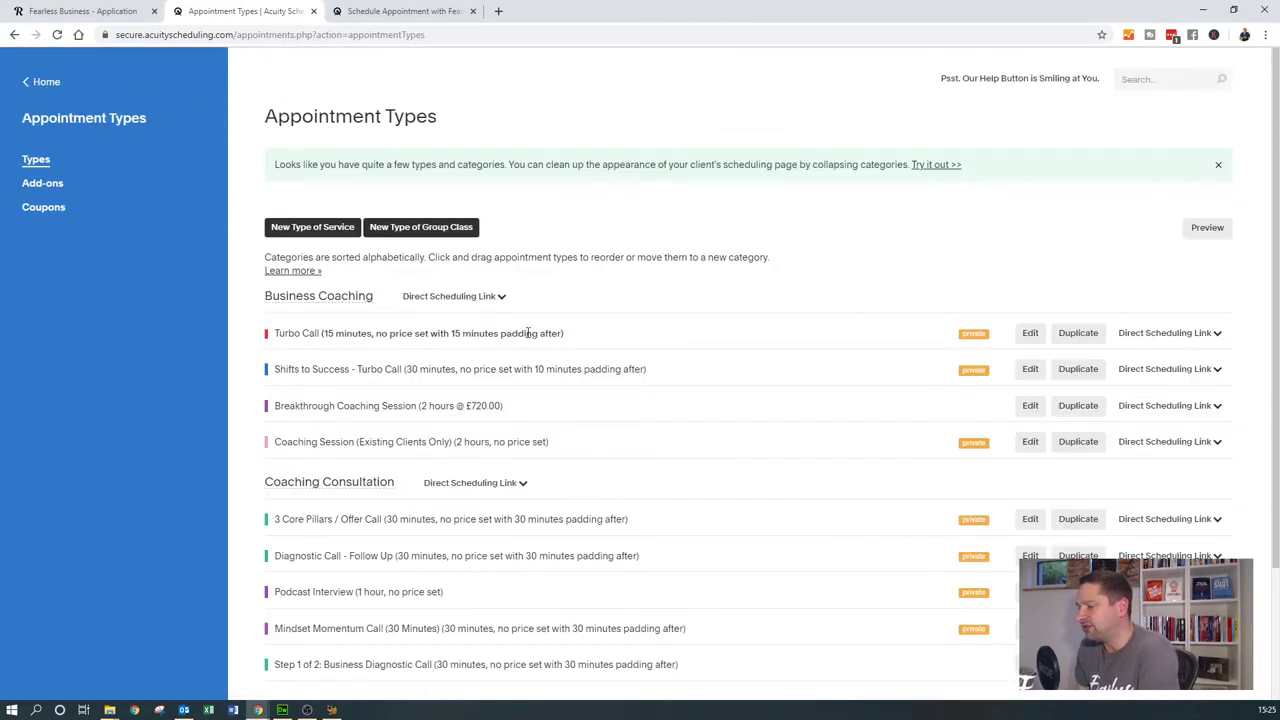
scroll(535, 350, "down", 2)
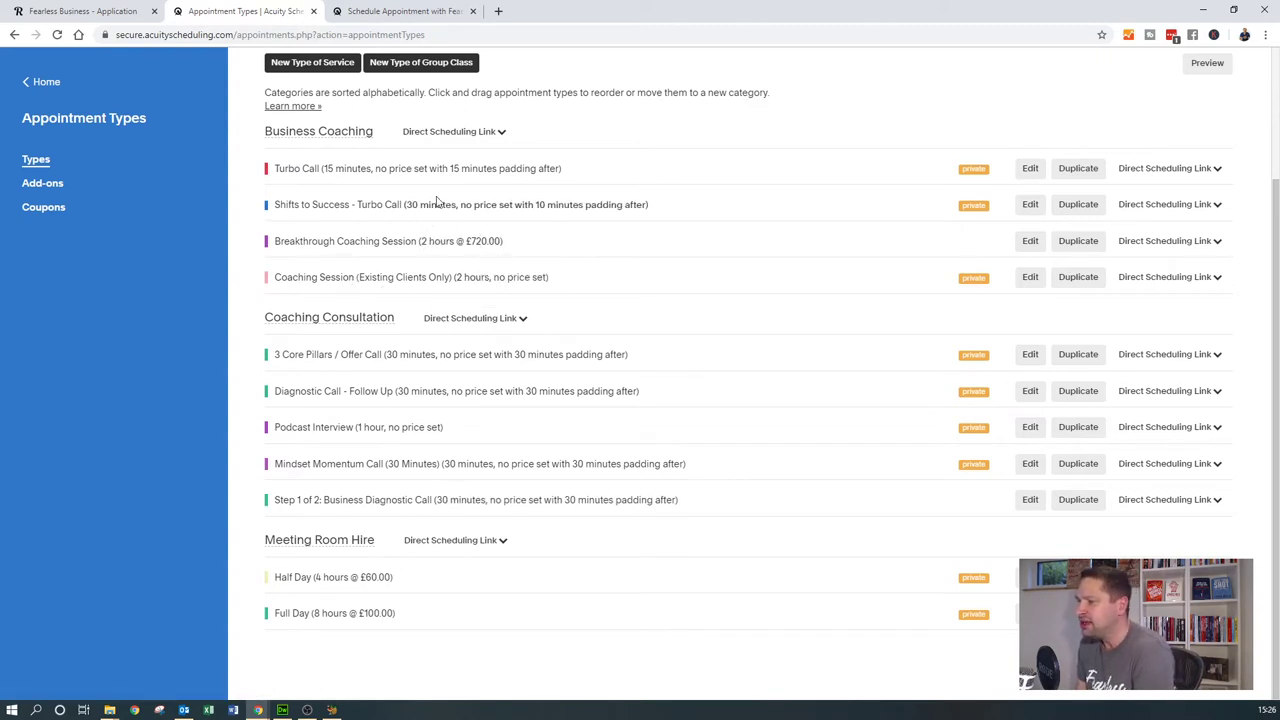
Step: Open the availability settings and expand the account owner's calendar to examine the hours of its appointment type groups
left_click(46, 84)
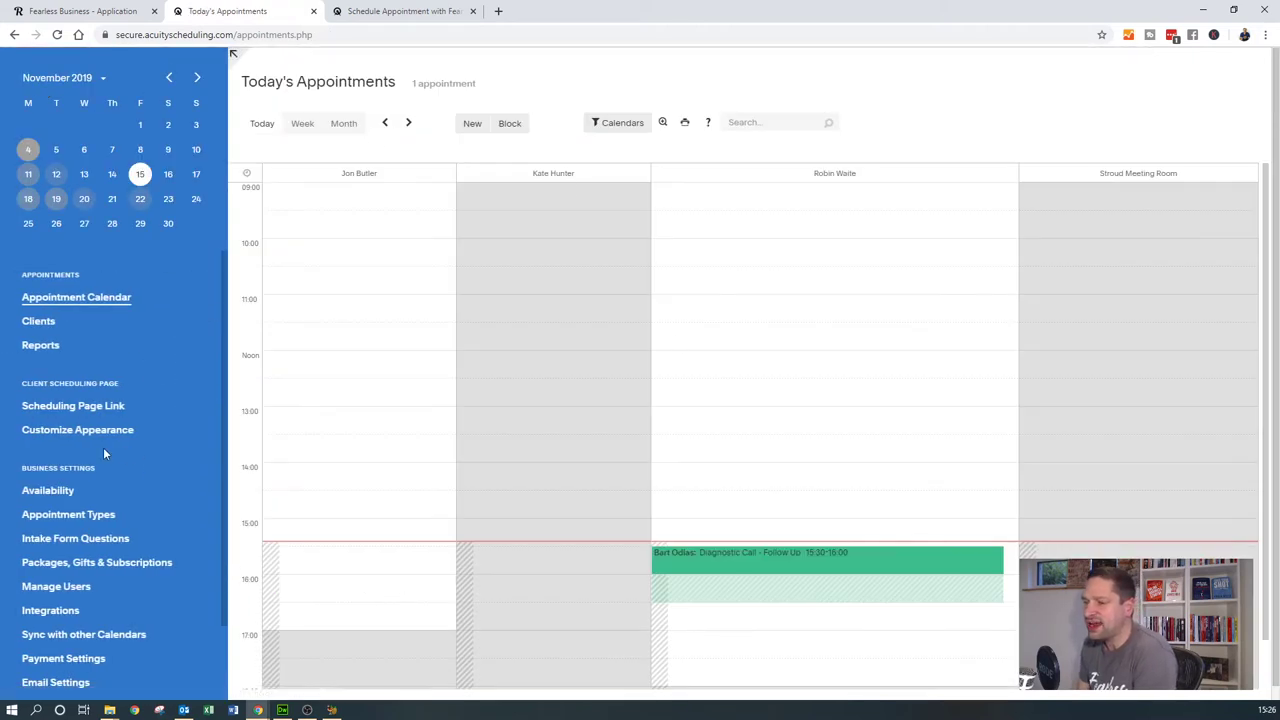
left_click(52, 496)
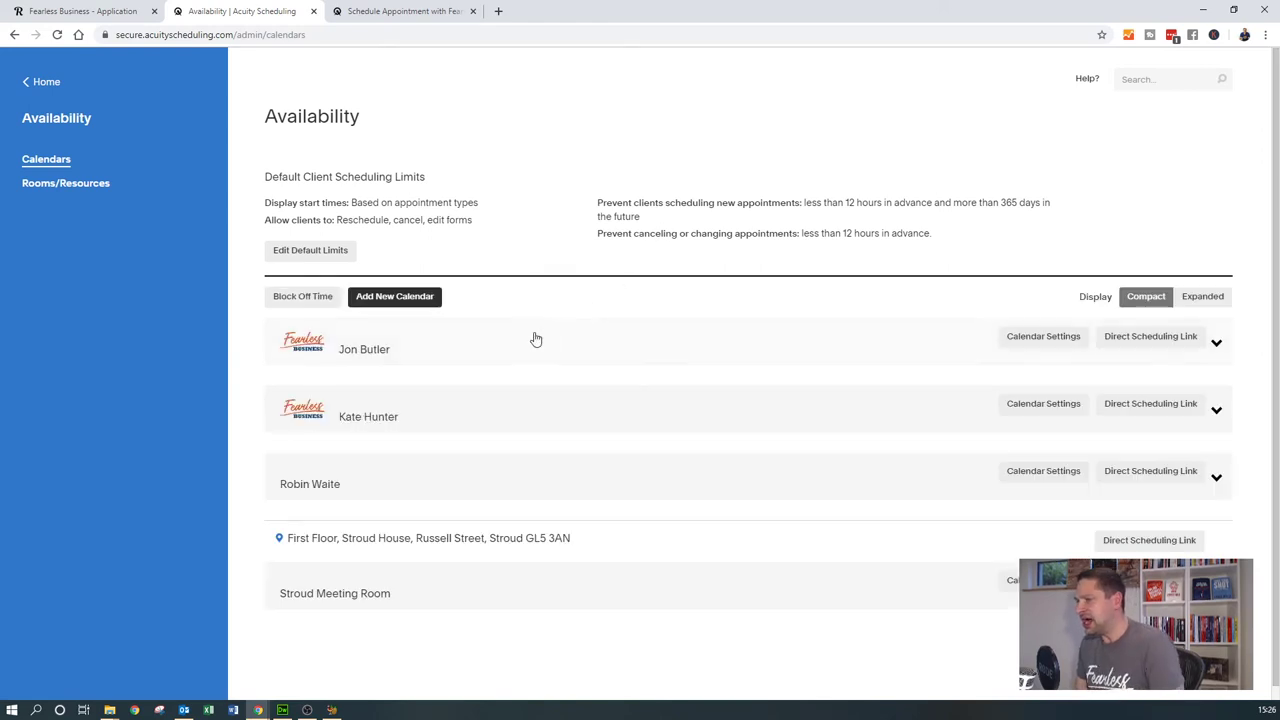
left_click(396, 480)
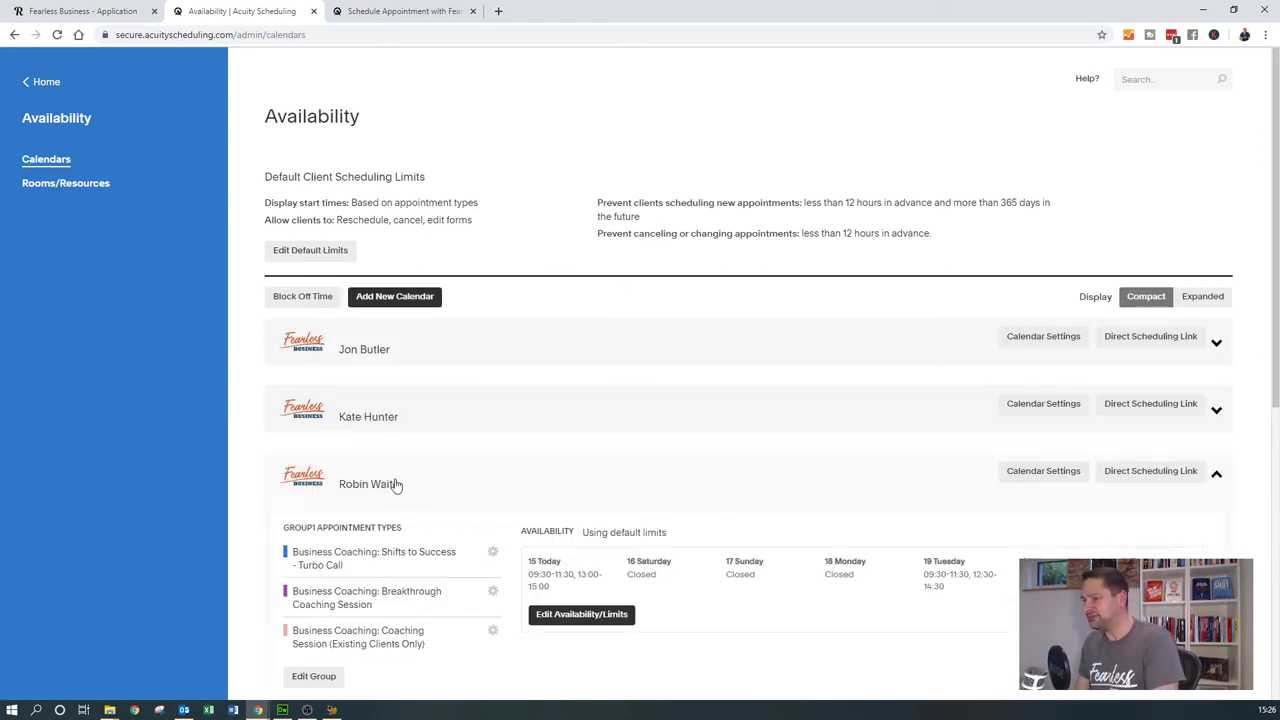
left_click(402, 481)
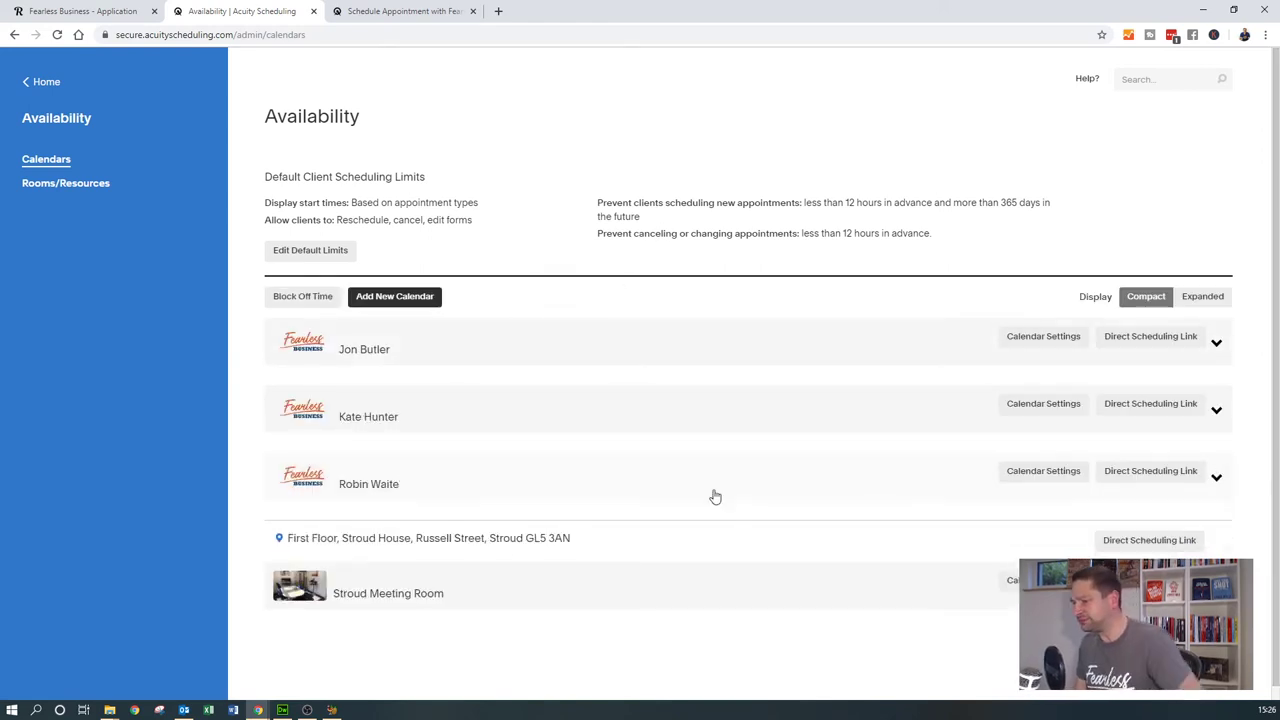
left_click(482, 477)
scroll(734, 423, "down", 5)
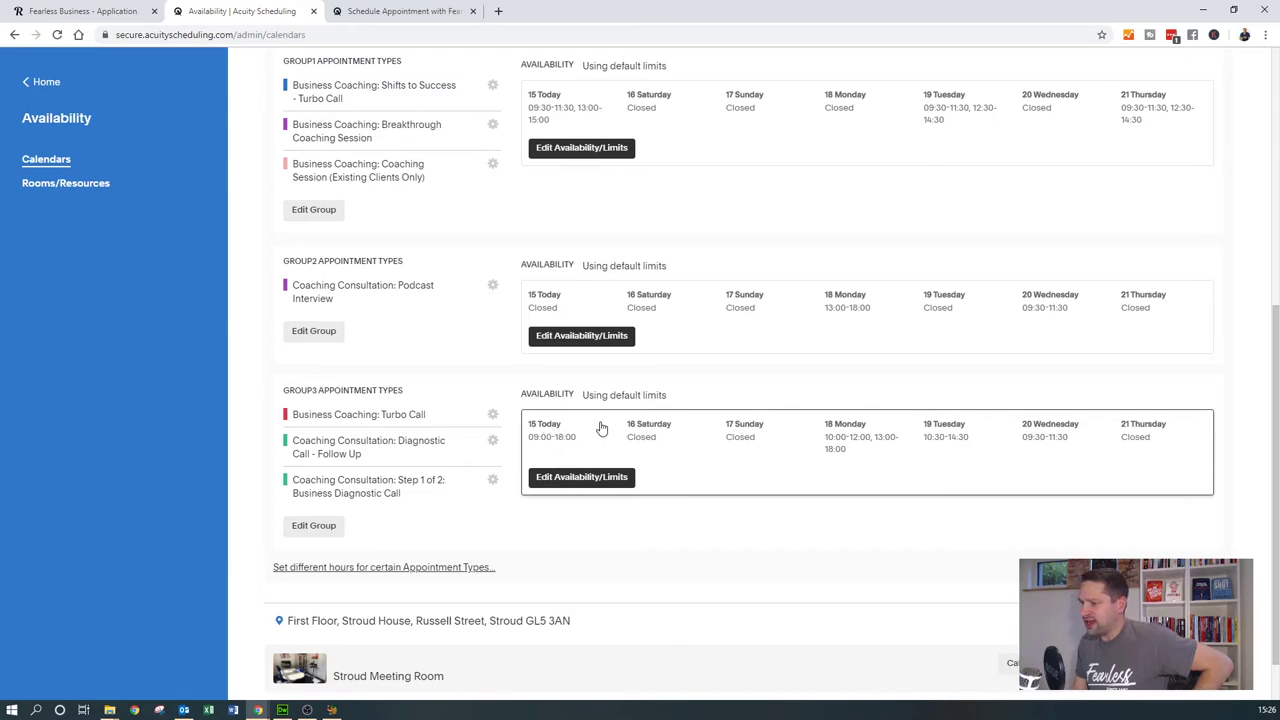
Step: Inspect the regular weekly hours and November 2019 date overrides for the Business Diagnostic Call group, and close the availability editor
left_click(523, 463)
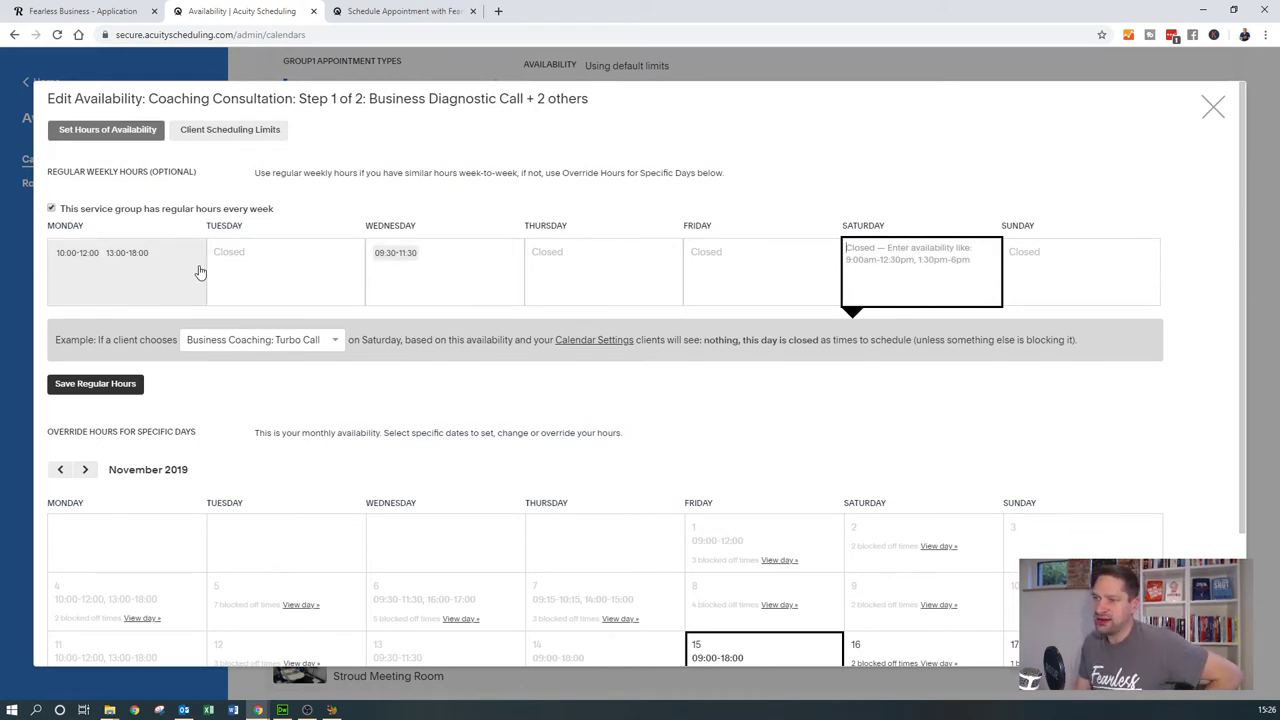
scroll(500, 370, "down", 2)
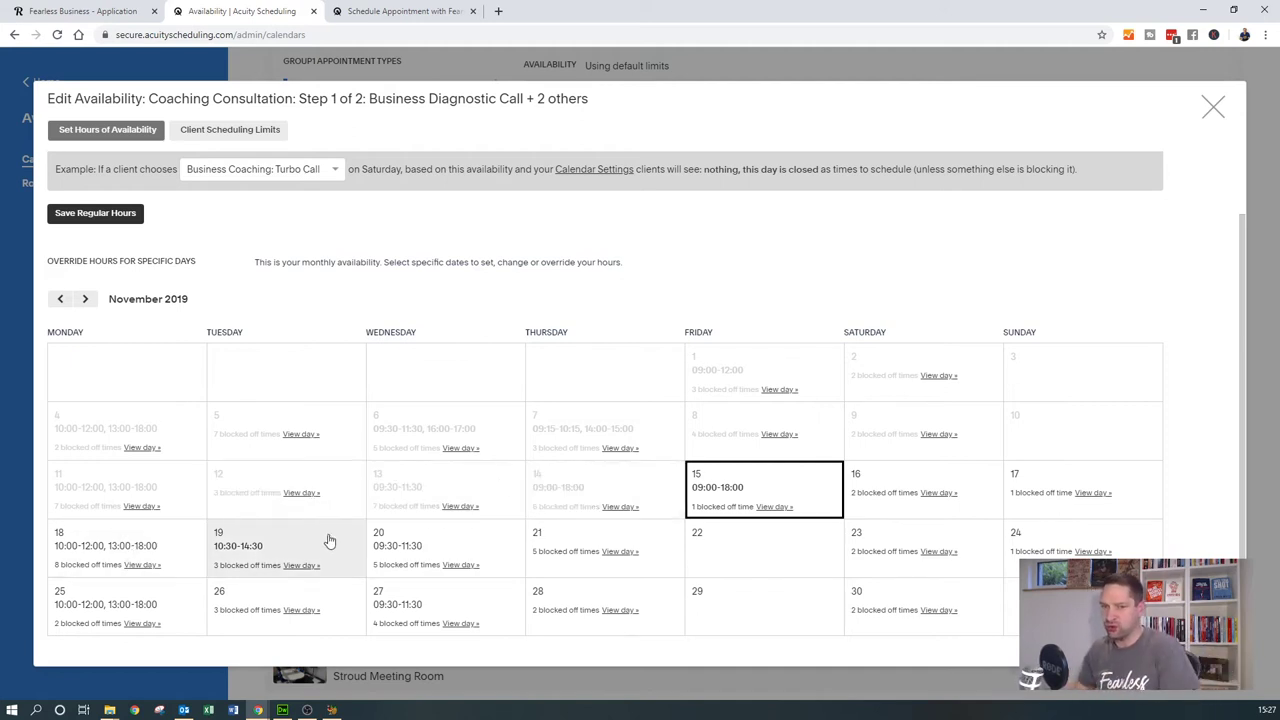
left_click(1218, 112)
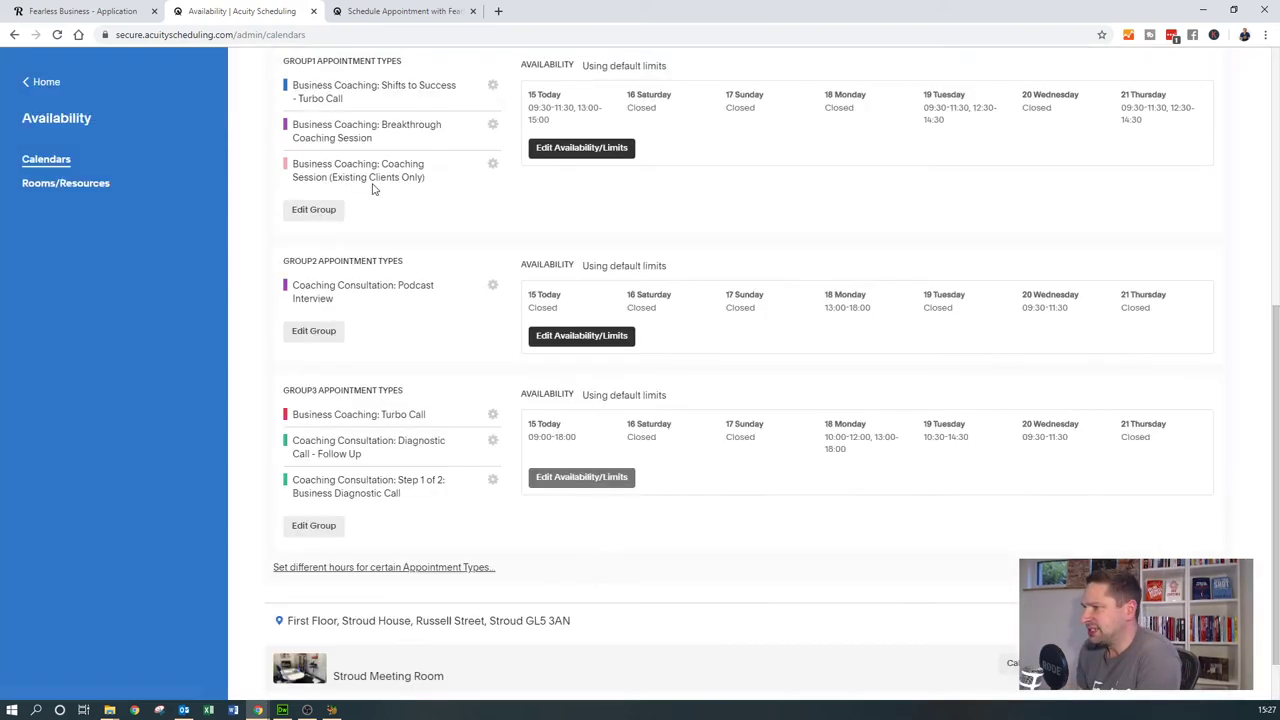
Step: Open the Application Form among the intake form questions and review its questions and assigned appointment types
scroll(150, 240, "up", 2)
left_click(40, 147)
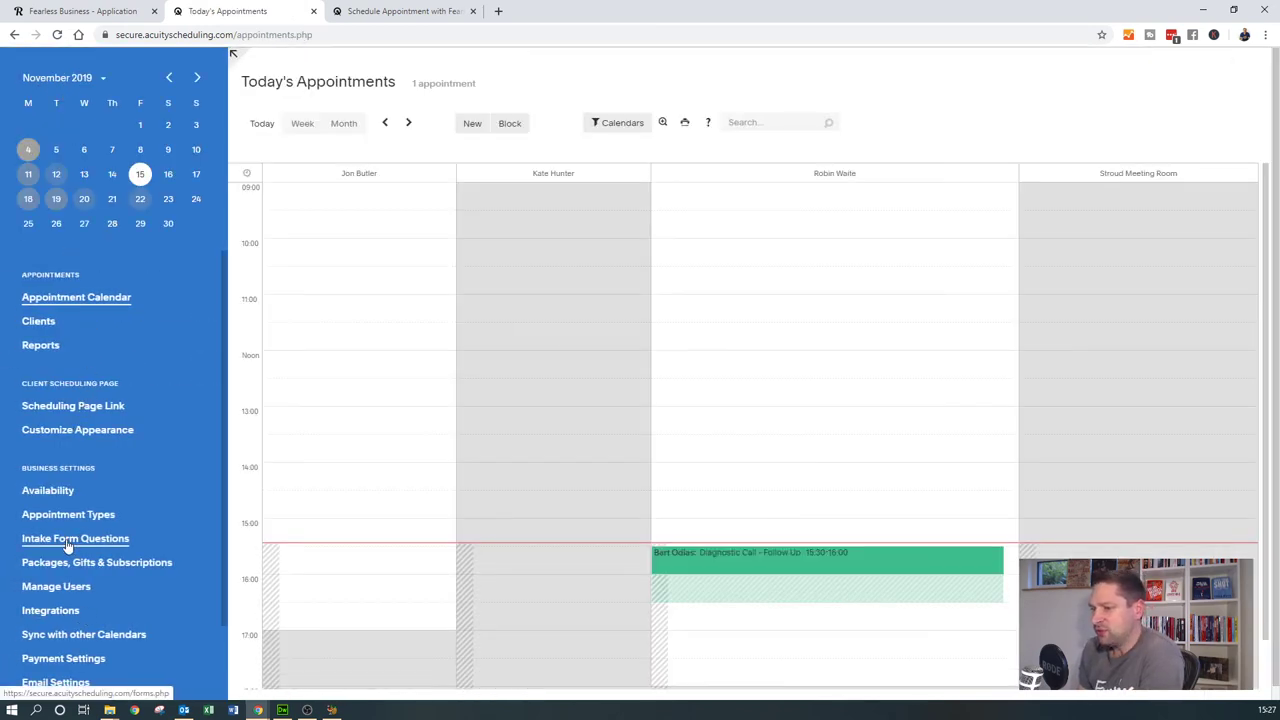
left_click(68, 540)
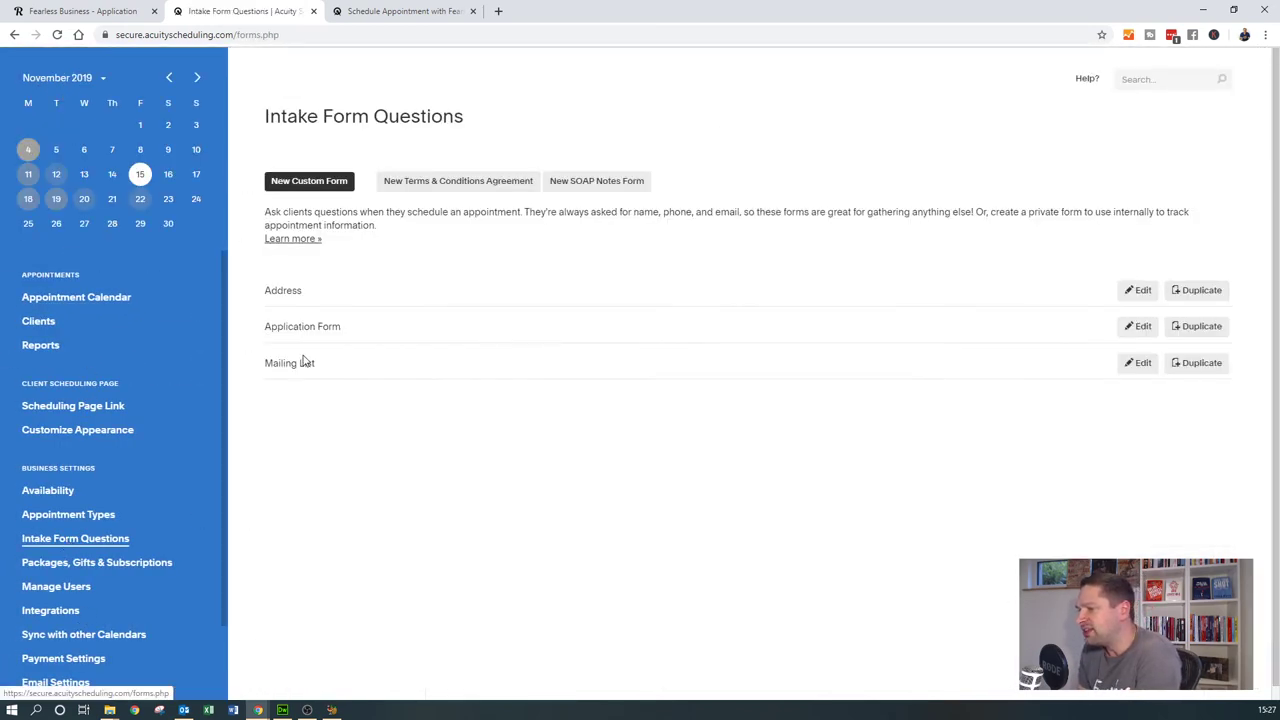
left_click(1136, 328)
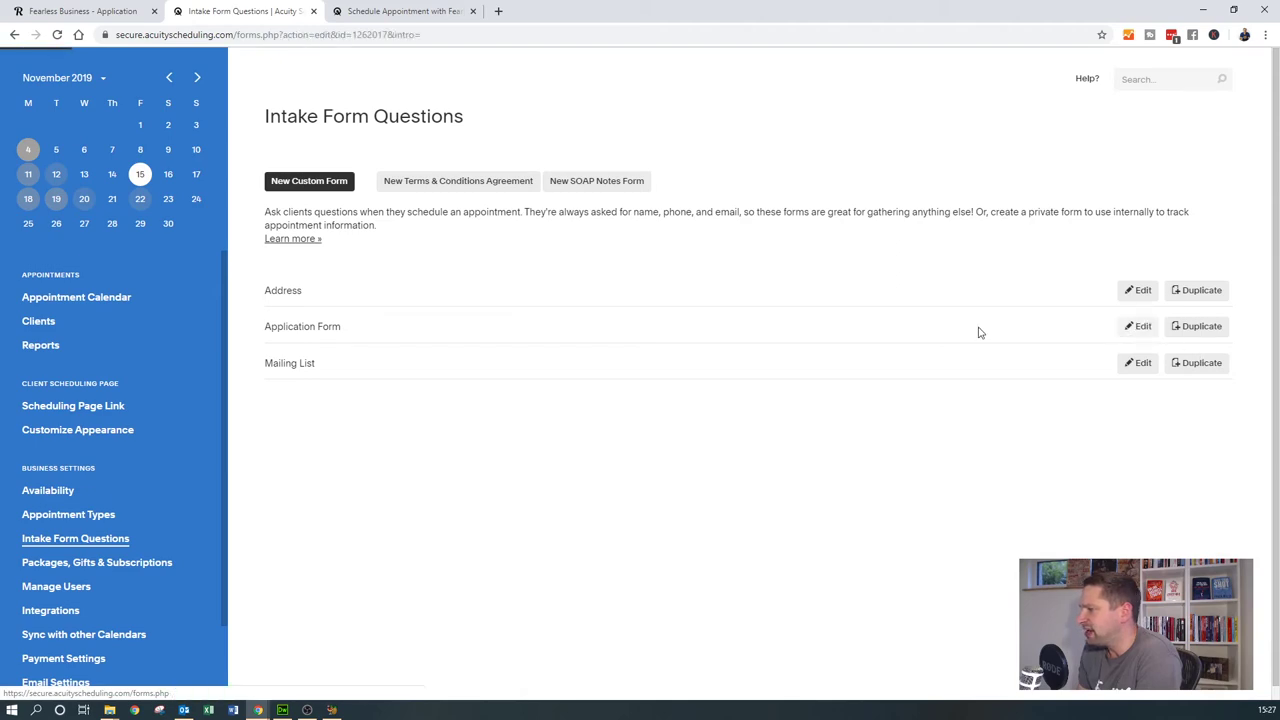
scroll(620, 346, "down", 2)
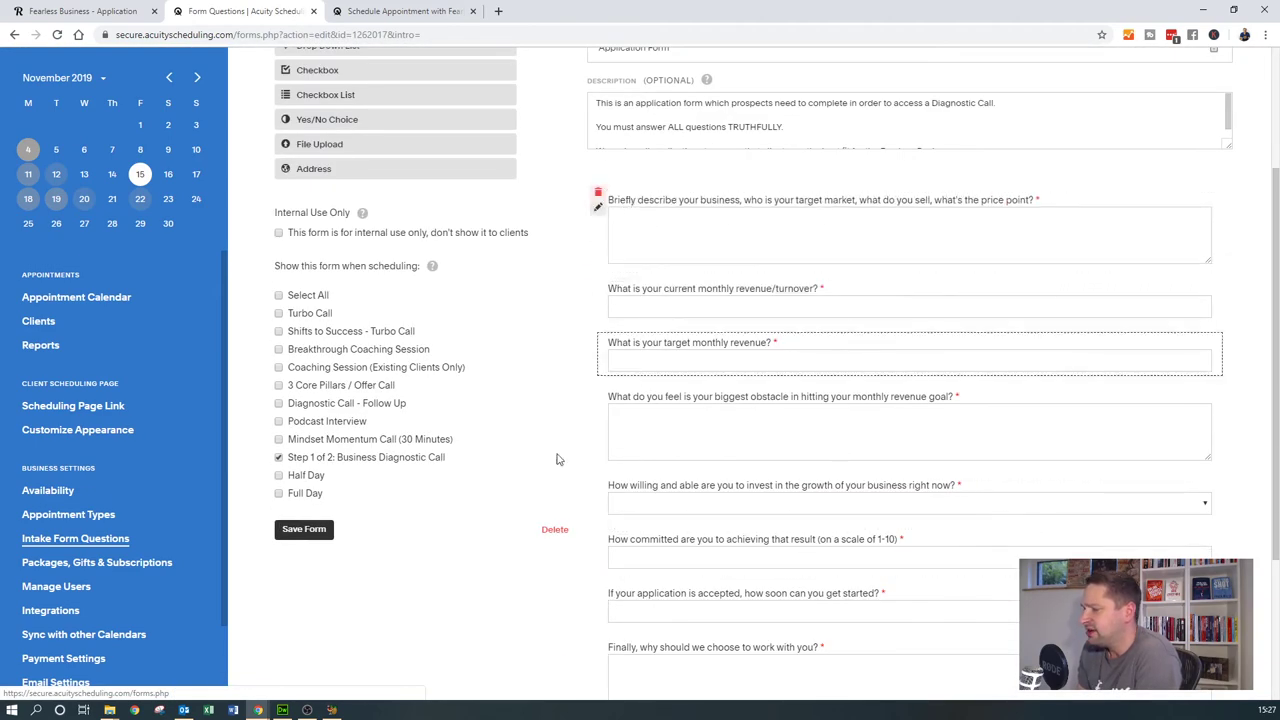
scroll(62, 600, "down", 2)
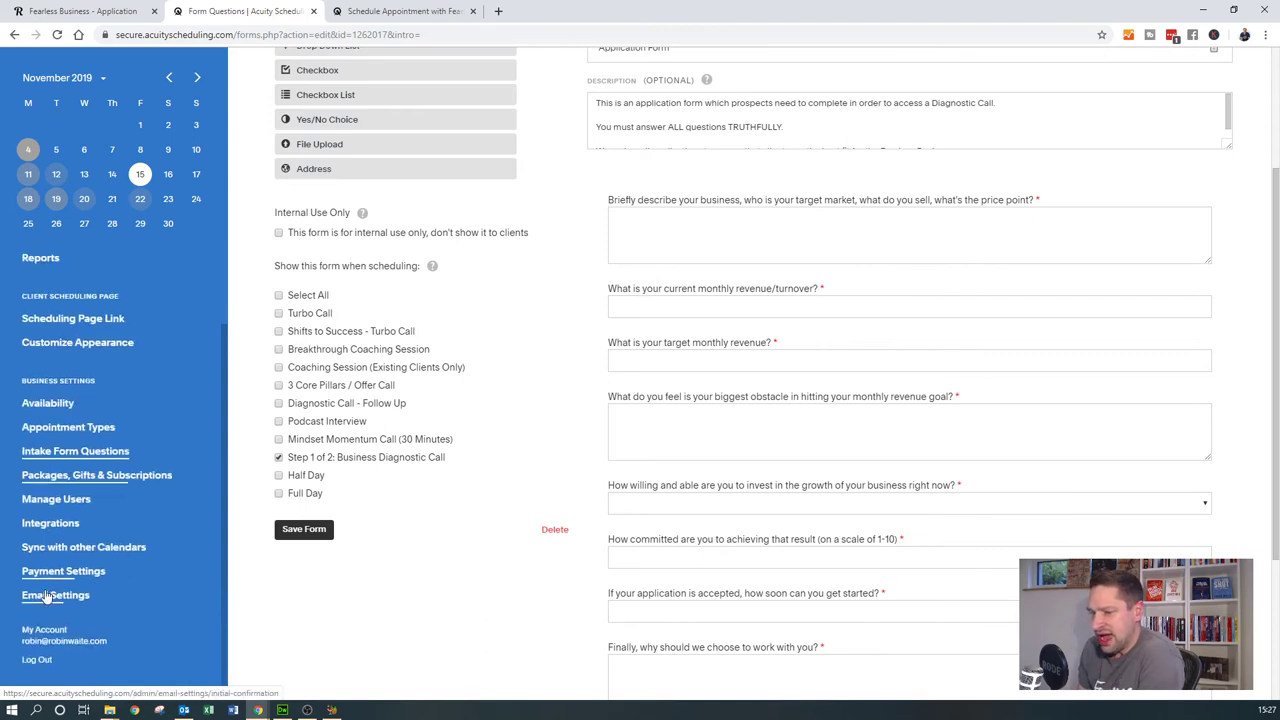
Step: Open the email settings and read the Initial Confirmation 2 template used for the Business Diagnostic Call
left_click(53, 600)
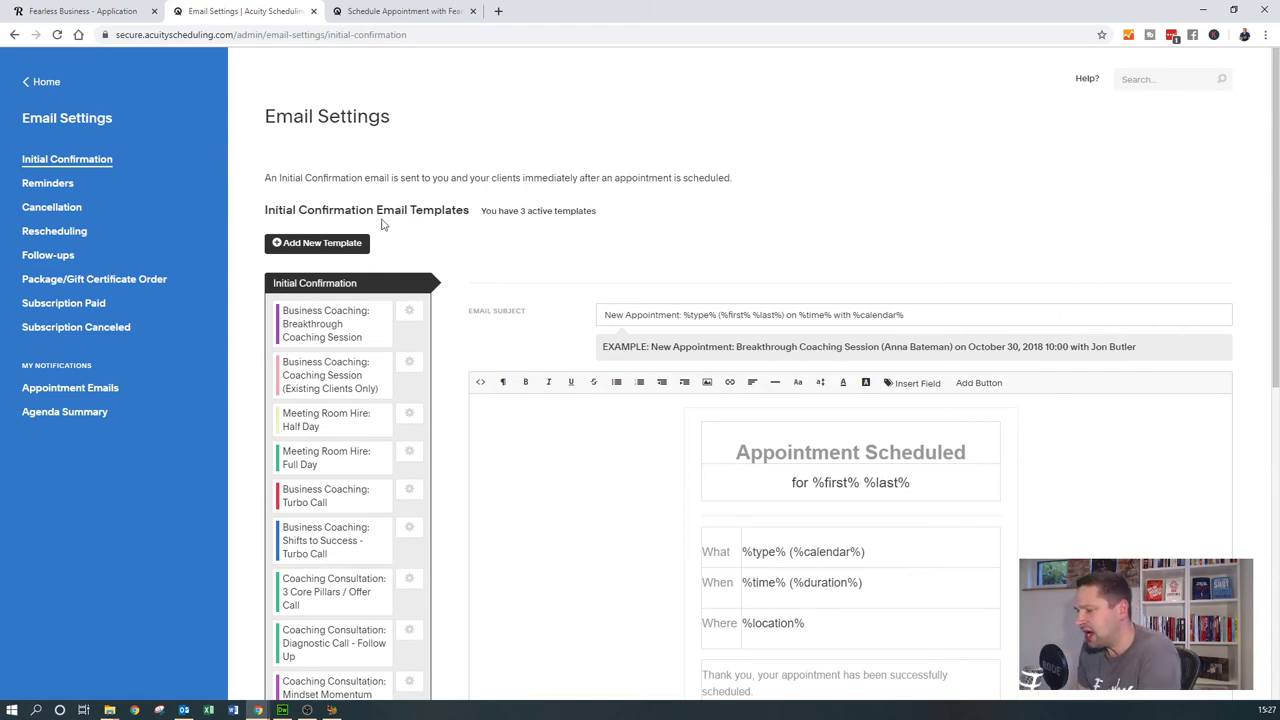
scroll(423, 228, "down", 5)
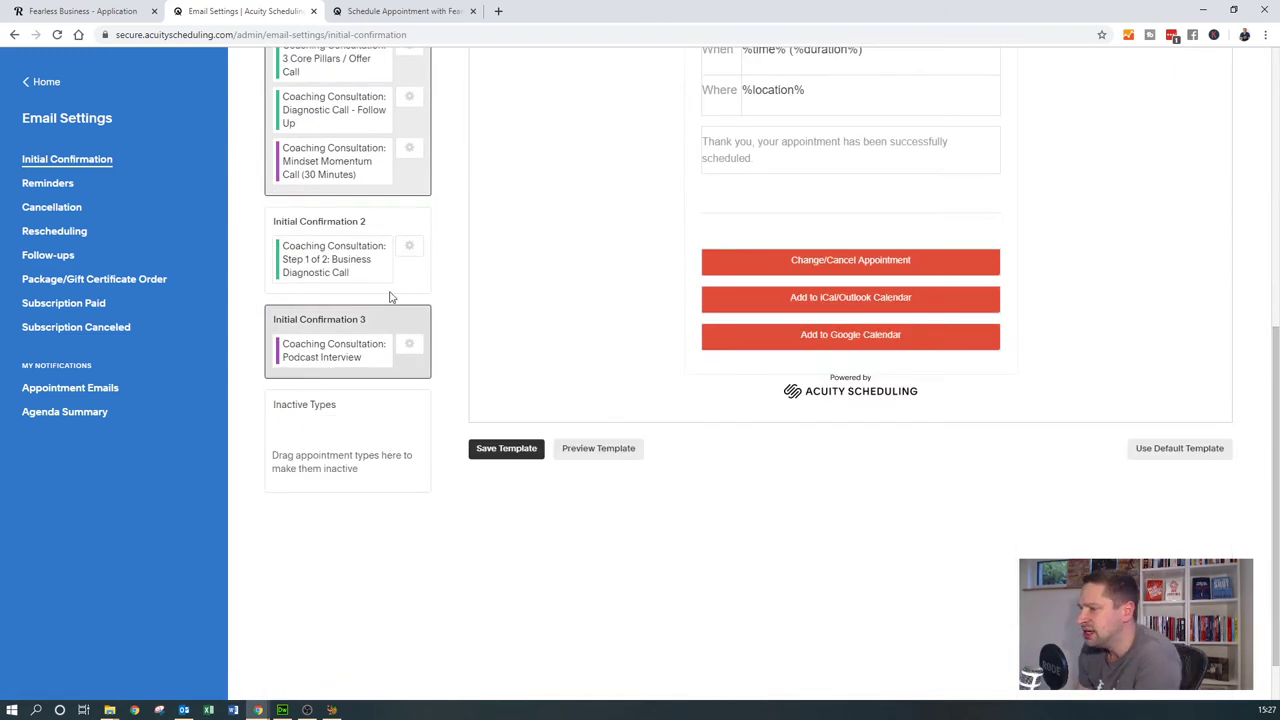
left_click(395, 222)
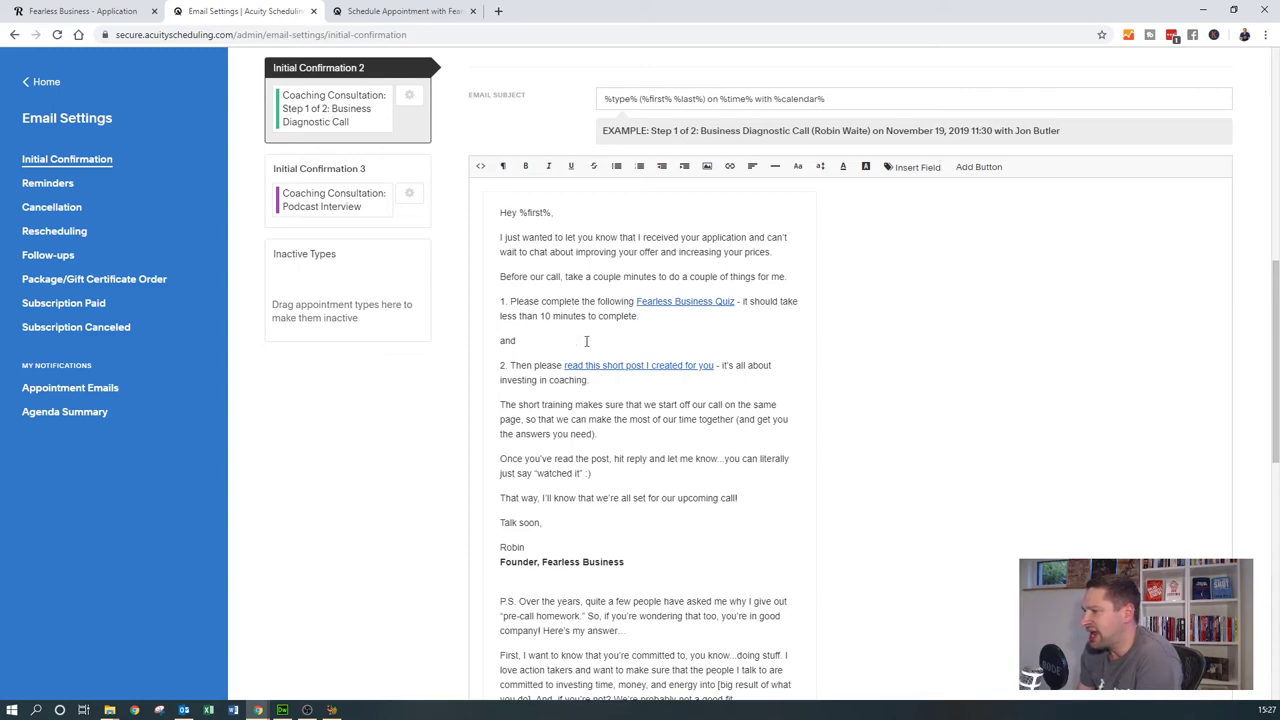
scroll(586, 341, "down", 5)
scroll(669, 363, "up", 3)
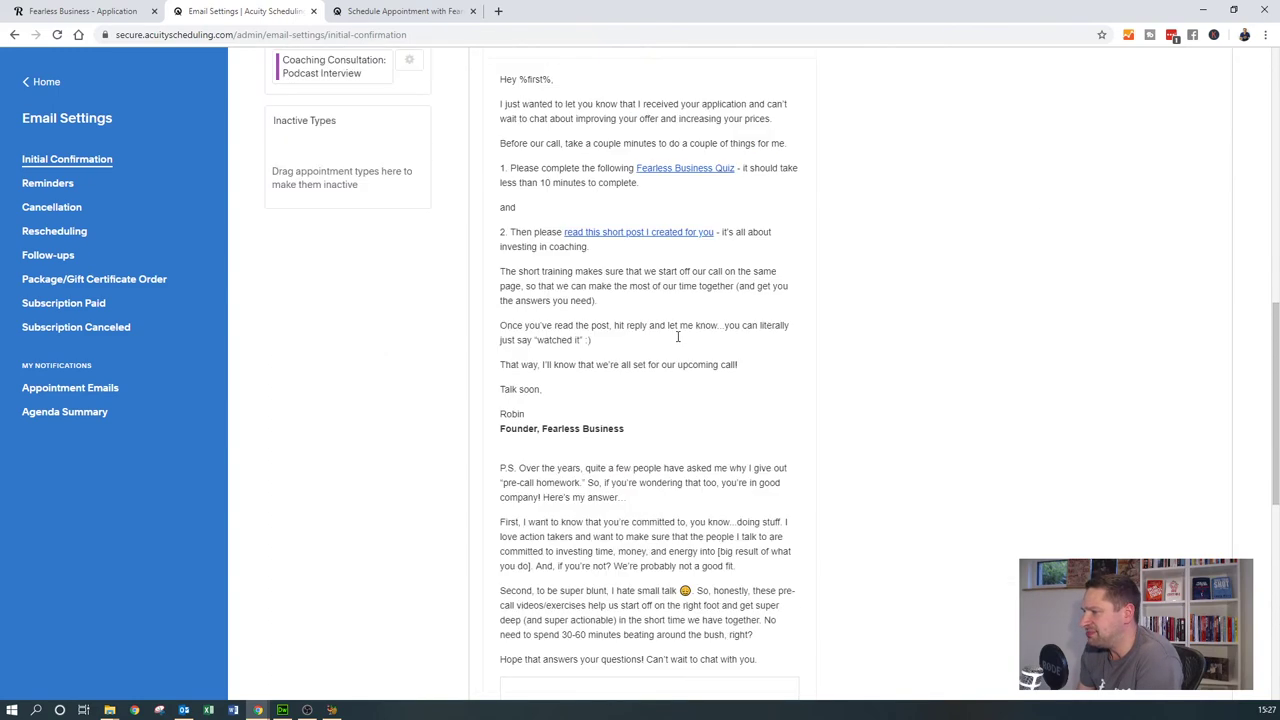
scroll(653, 417, "up", 10)
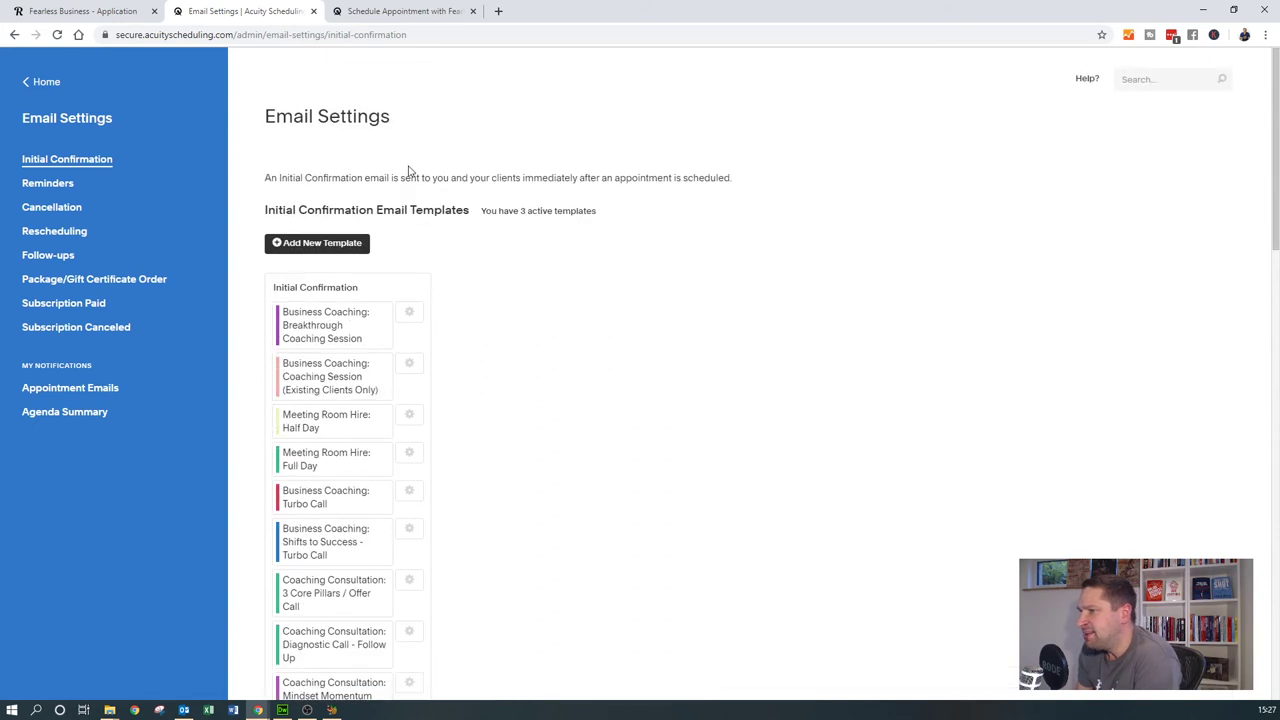
Step: Open the 48-hour email reminder and read its Reminder 2B template, highlighting the line "Three quick things you should know:"
left_click(47, 183)
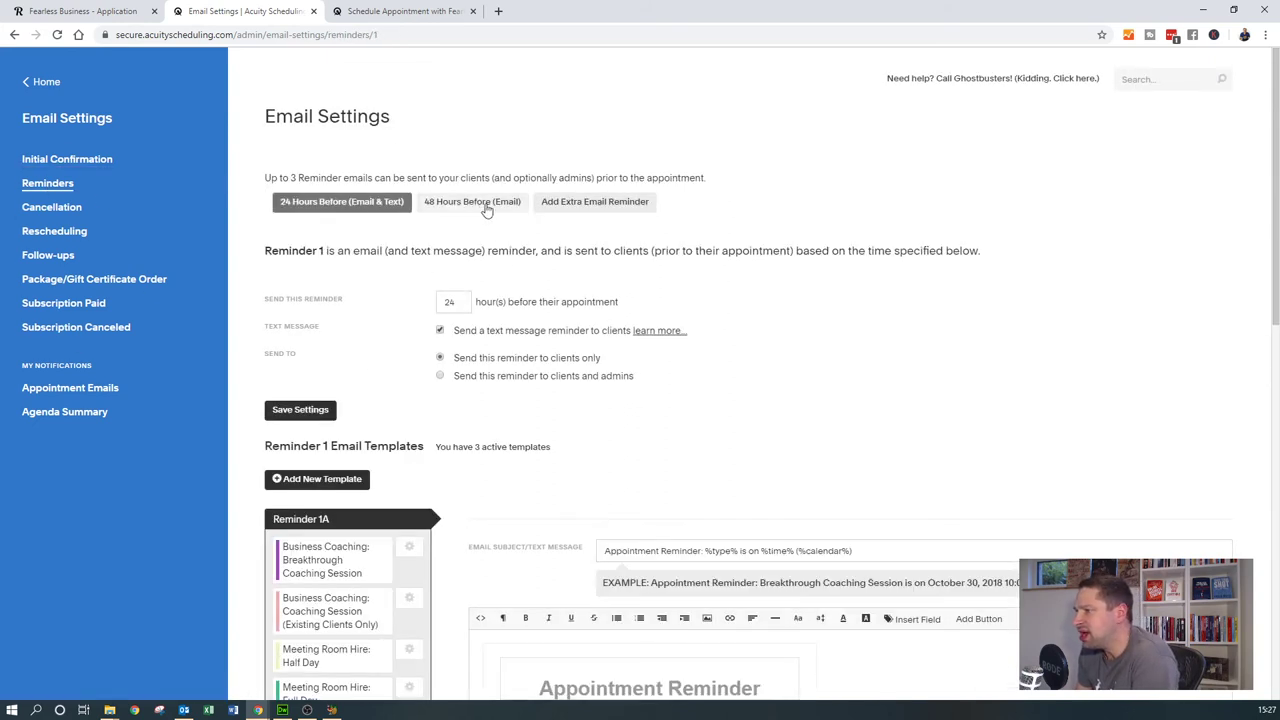
left_click(480, 203)
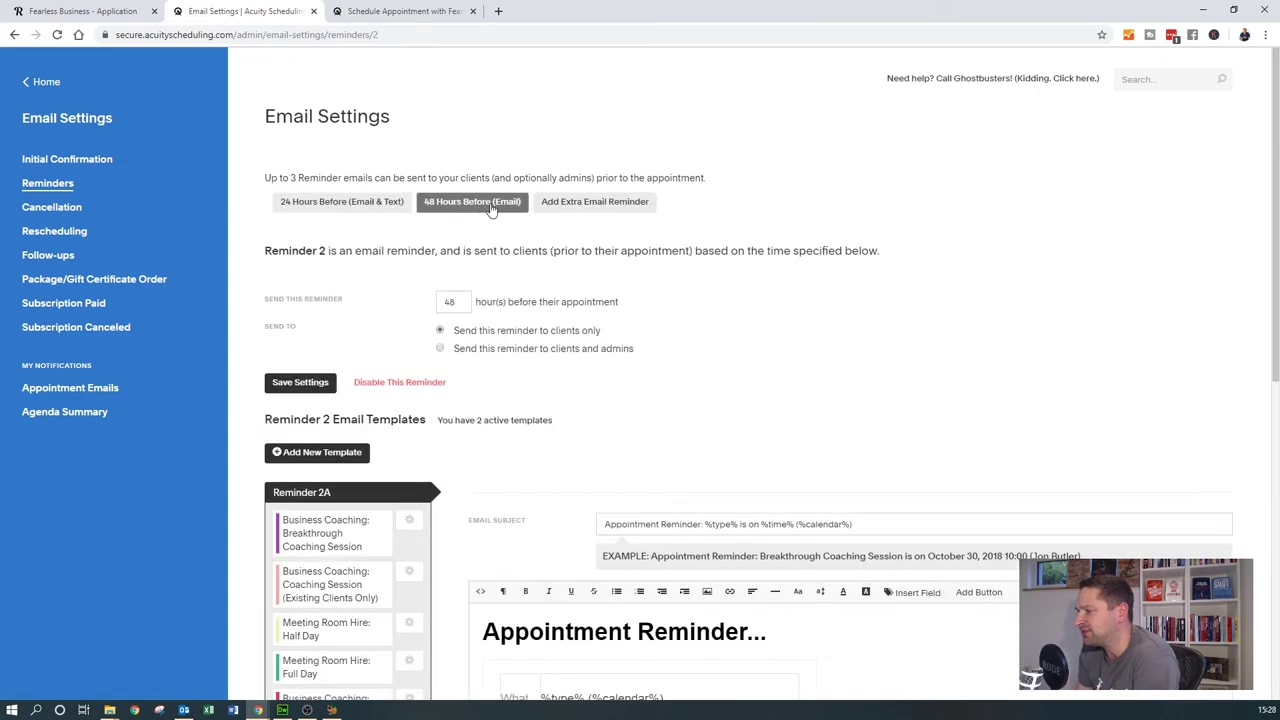
scroll(415, 466, "down", 5)
scroll(415, 466, "down", 1)
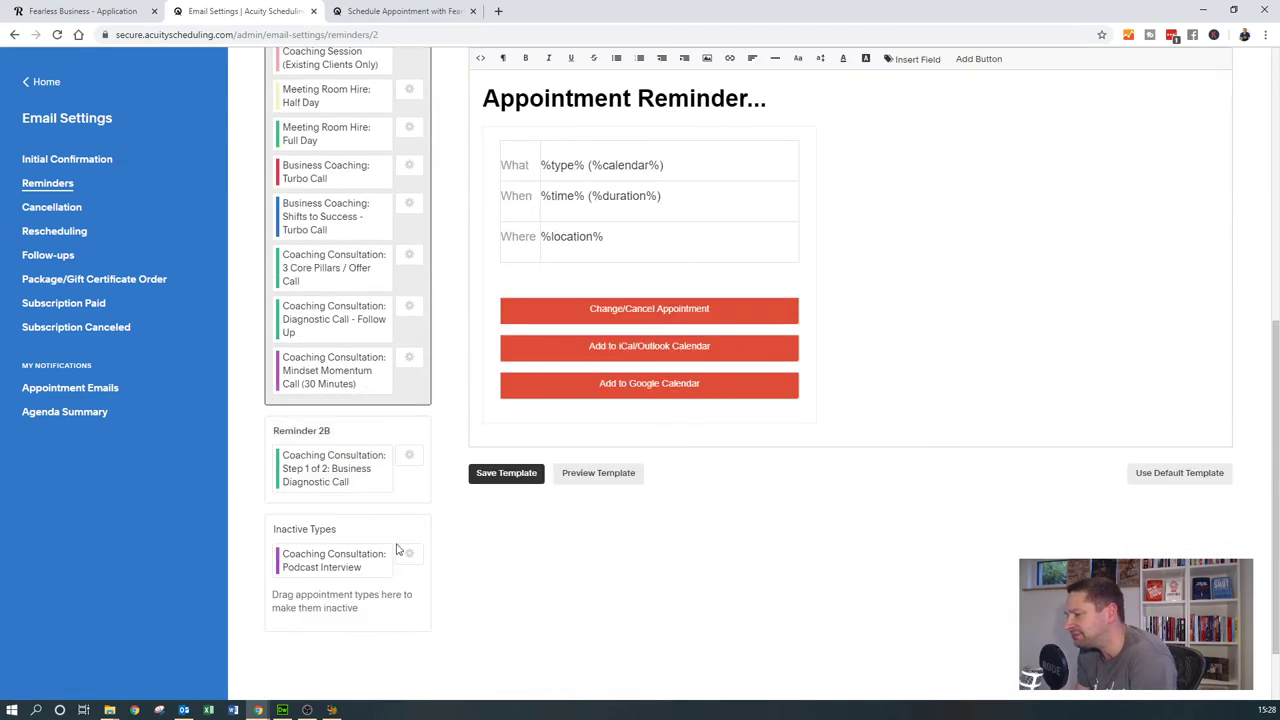
left_click(388, 428)
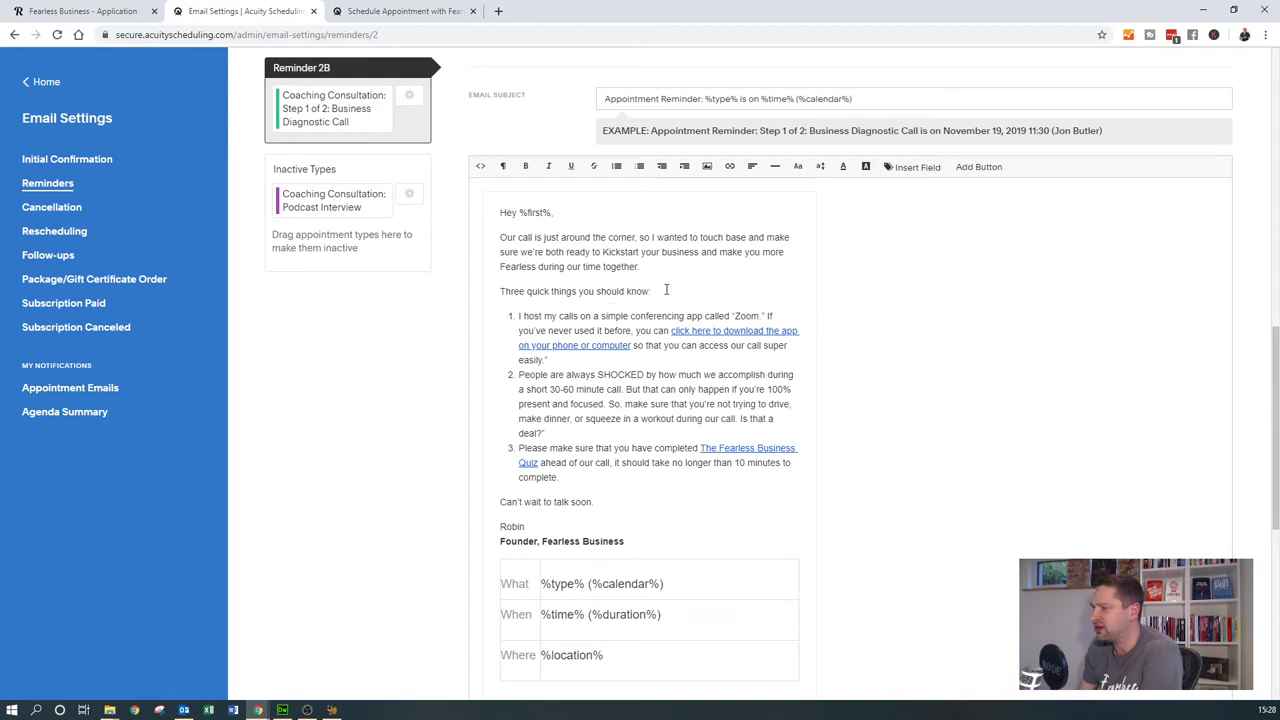
left_click_drag(666, 290, 489, 290)
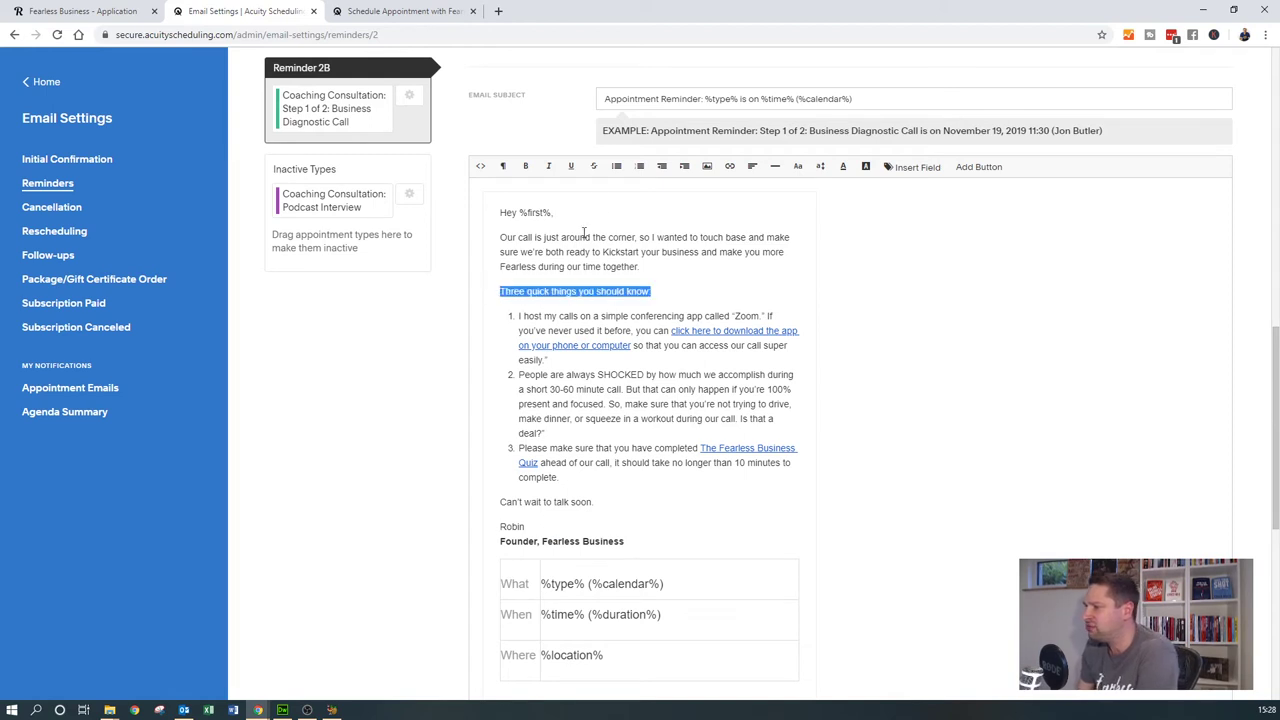
Step: Make the selected line "Three quick things you should know:" bold in the Reminder 2B template and save the template
left_click(526, 168)
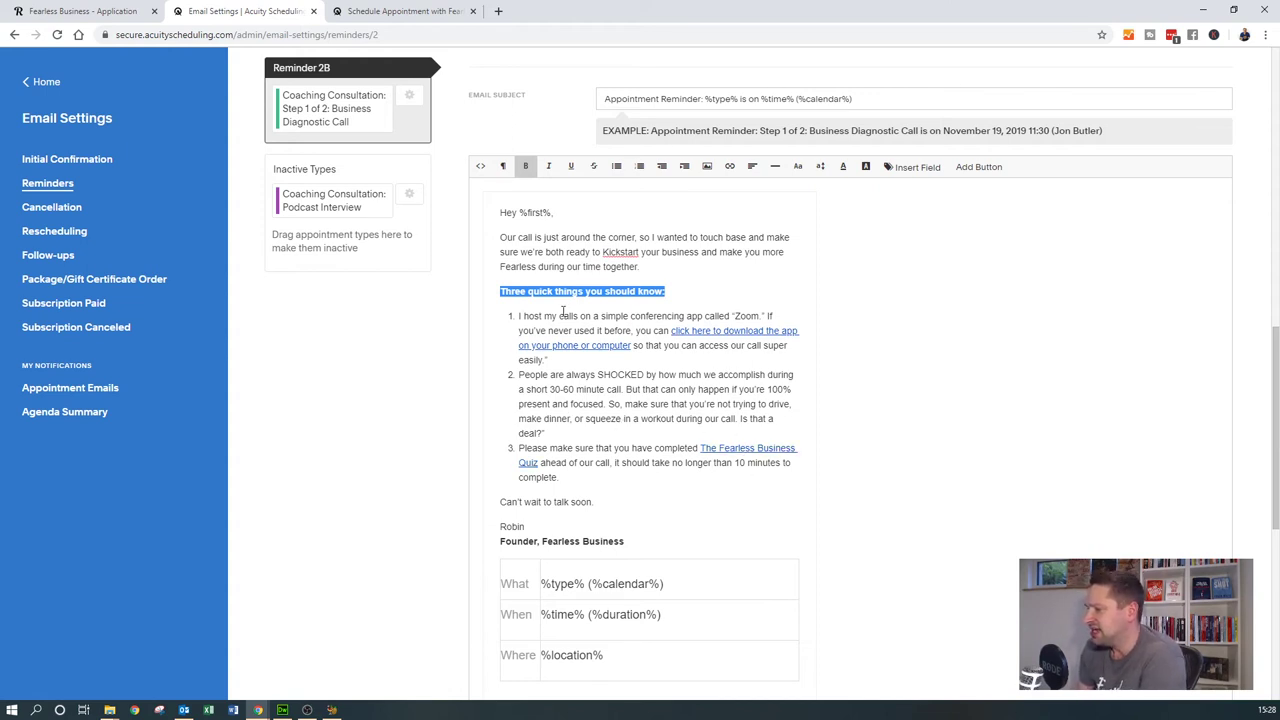
scroll(563, 312, "down", 3)
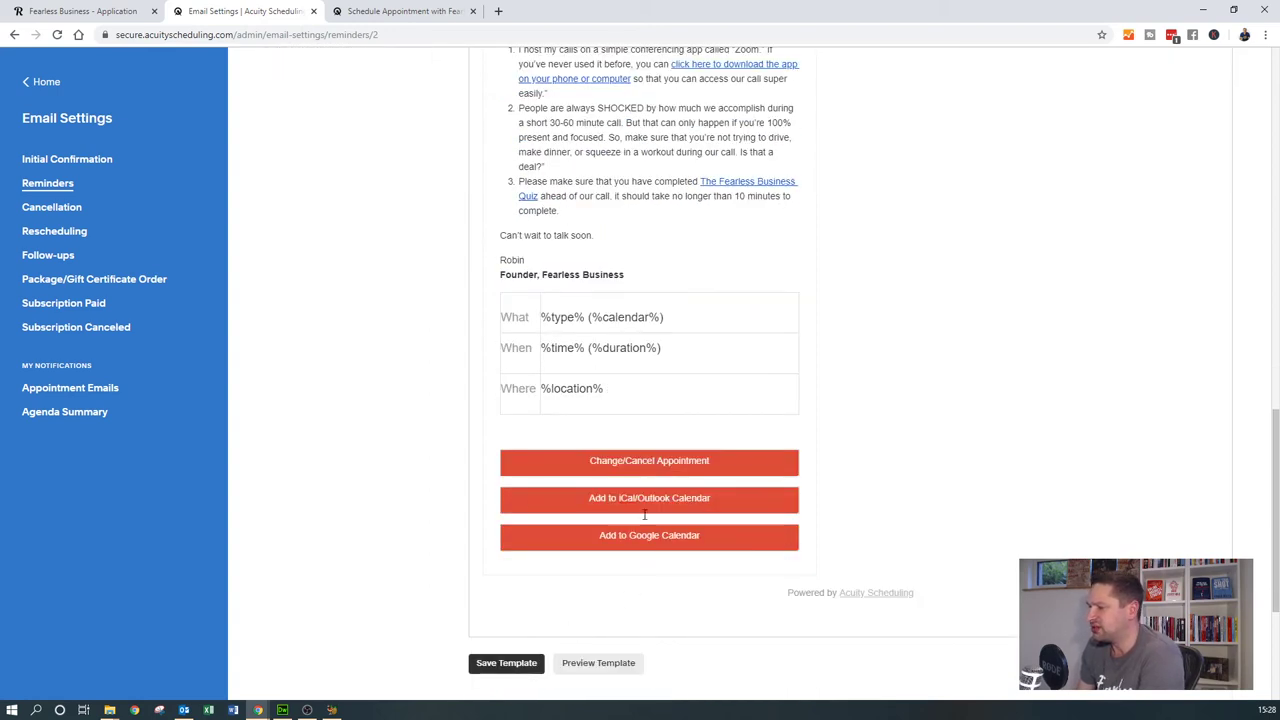
left_click(507, 662)
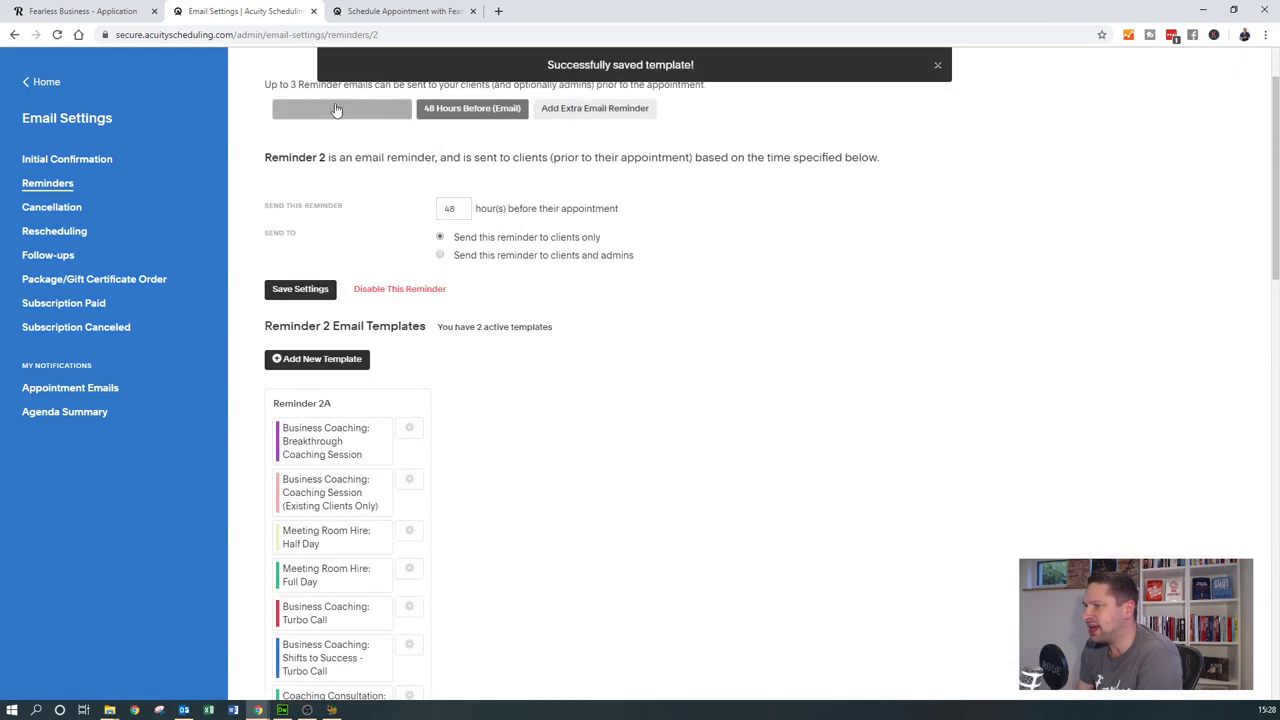
Step: Open the Reminder 1B template, make its line "Three quick things you should know:" bold, and save the template
scroll(470, 300, "down", 4)
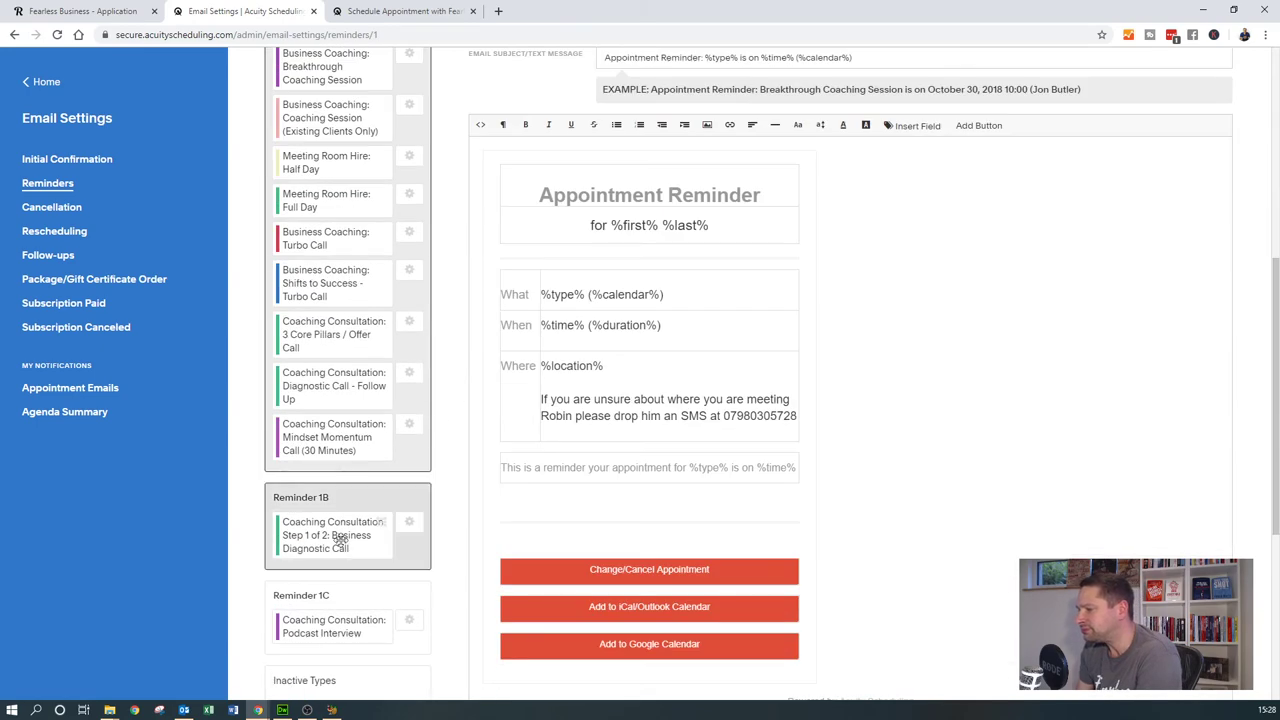
left_click(395, 497)
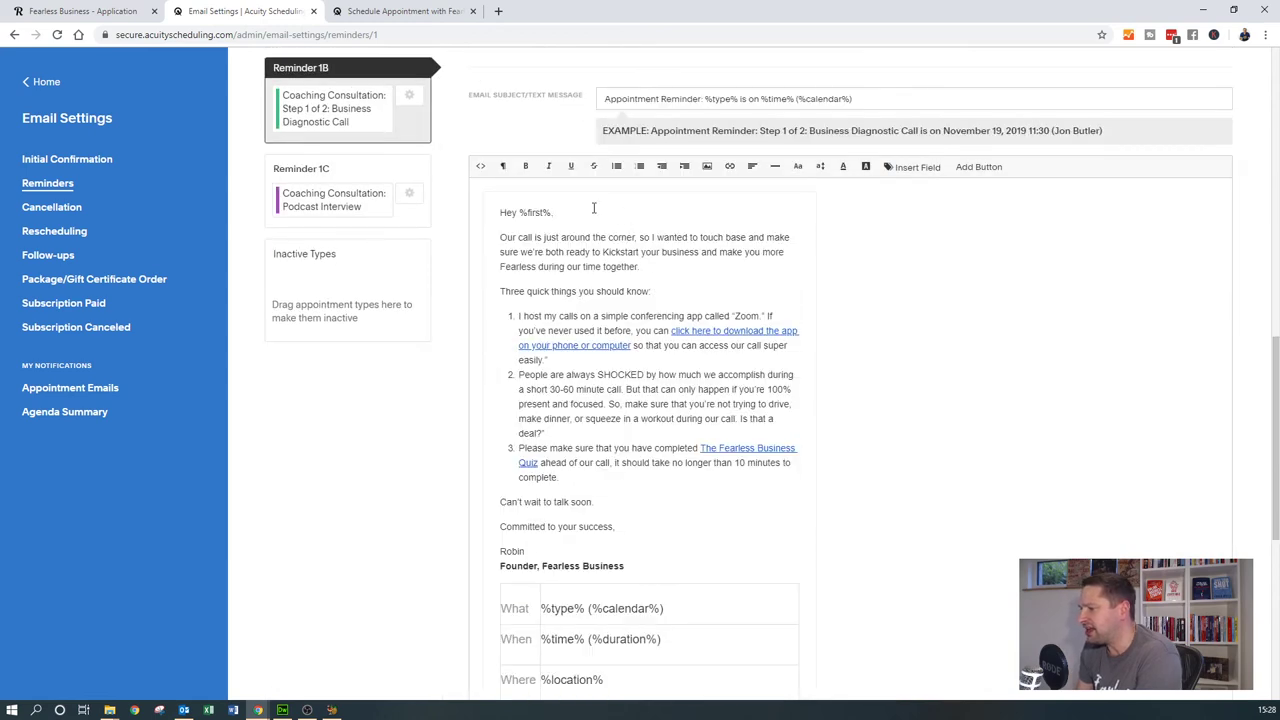
left_click_drag(686, 297, 450, 292)
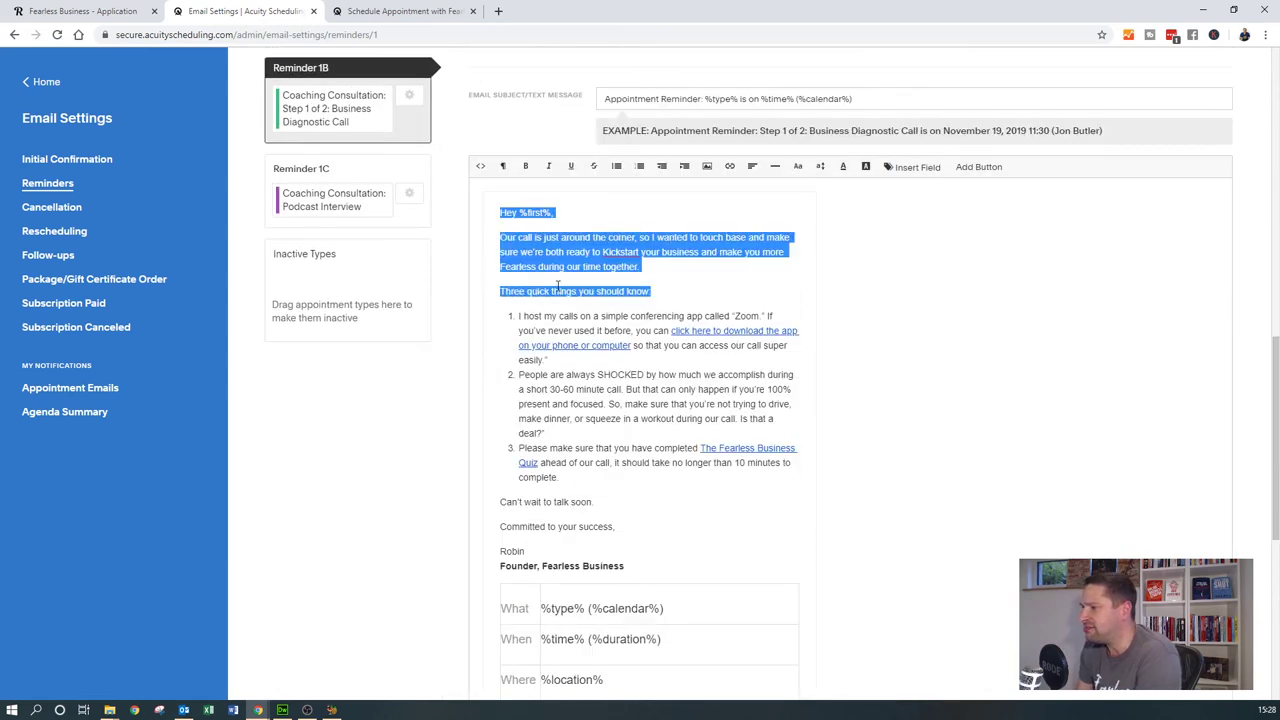
left_click_drag(557, 288, 486, 284)
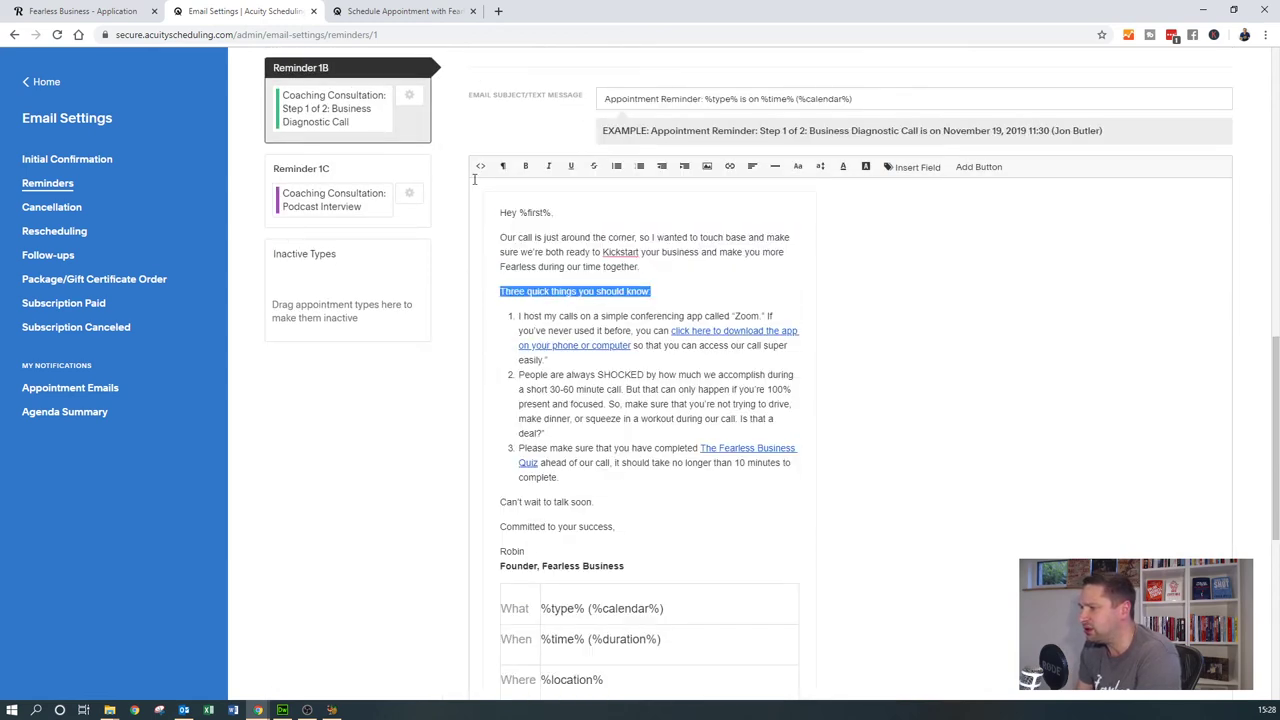
left_click(525, 166)
scroll(480, 535, "down", 4)
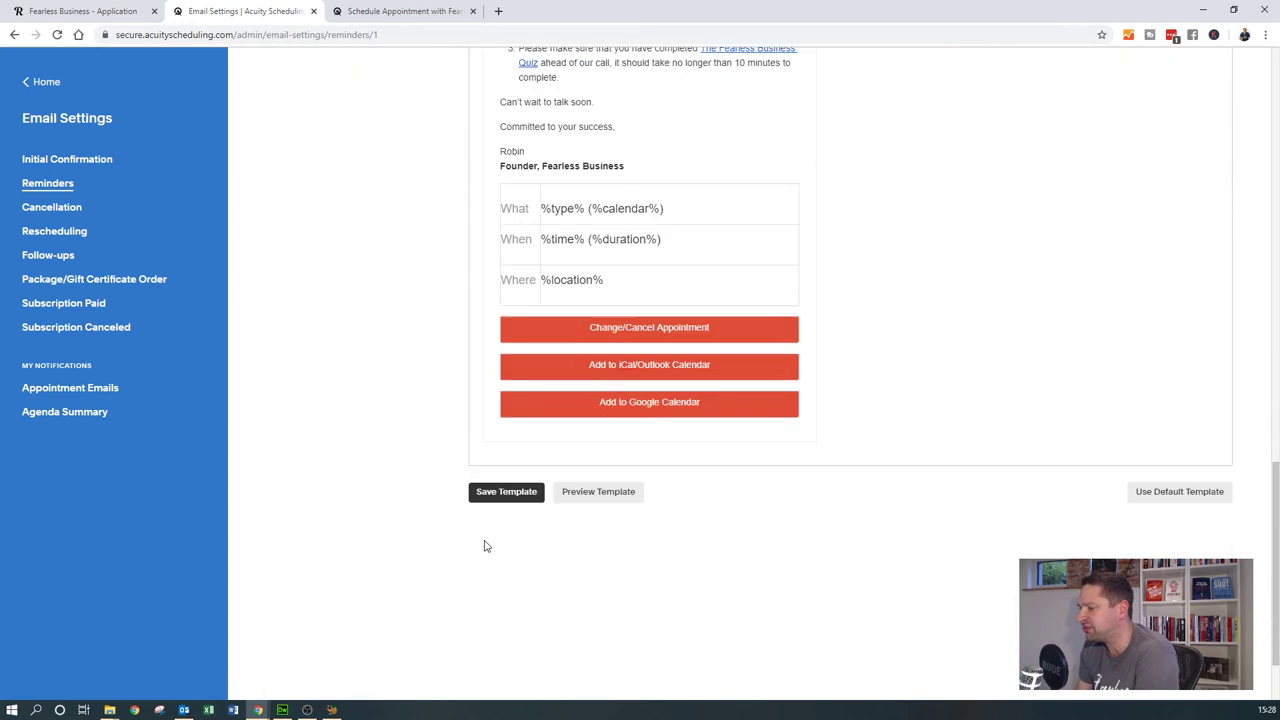
left_click(506, 491)
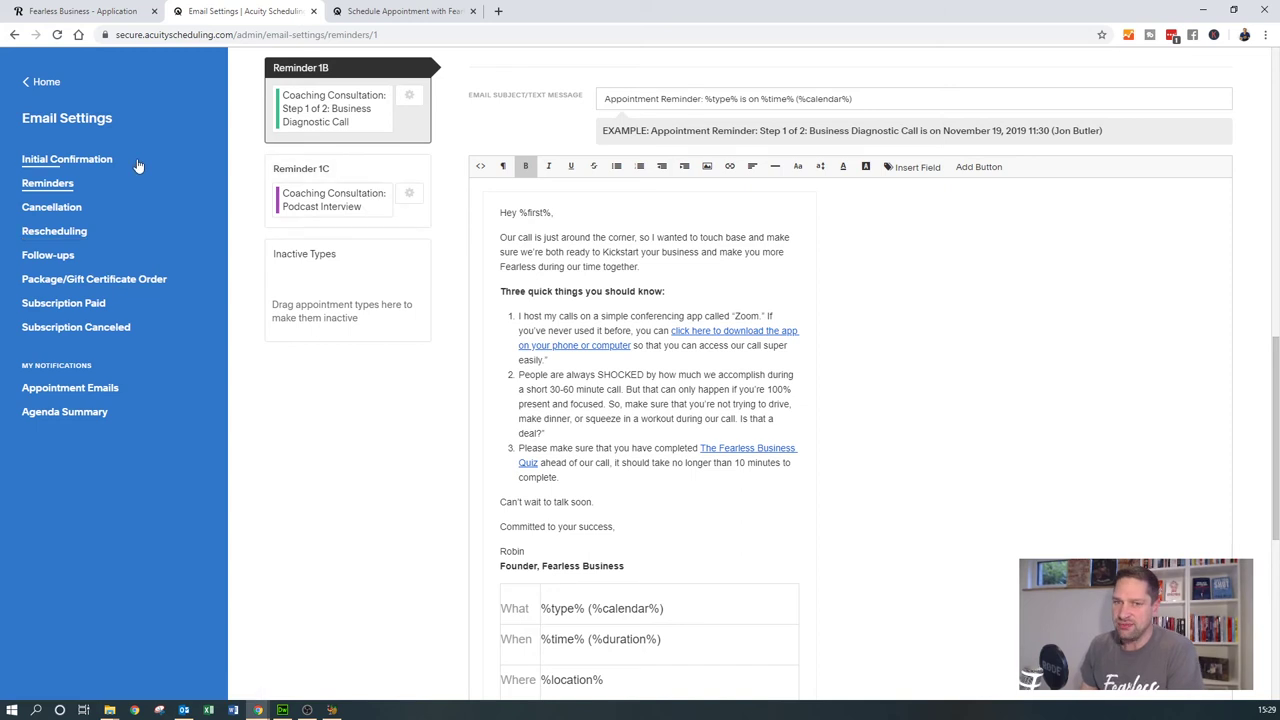
Step: Leave the email settings and reopen the diagnostic call booking page through the Fearless Business website's home page to view the available times
left_click(42, 84)
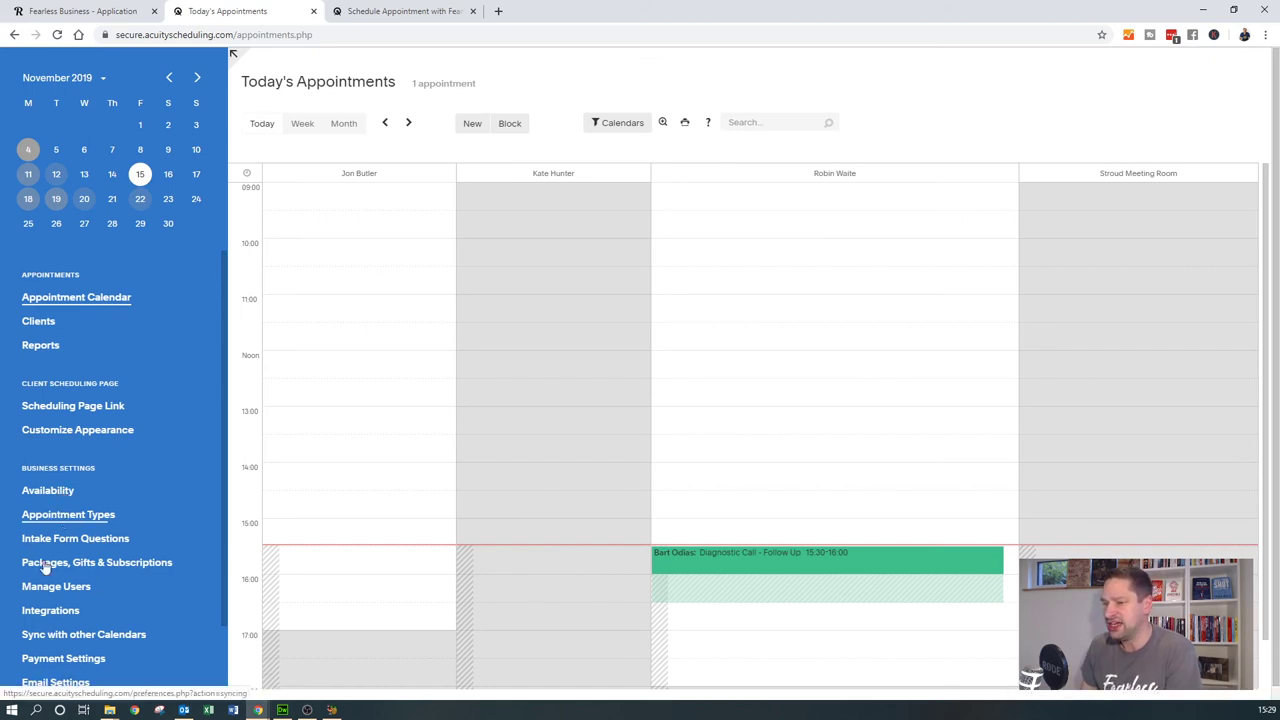
left_click(135, 9)
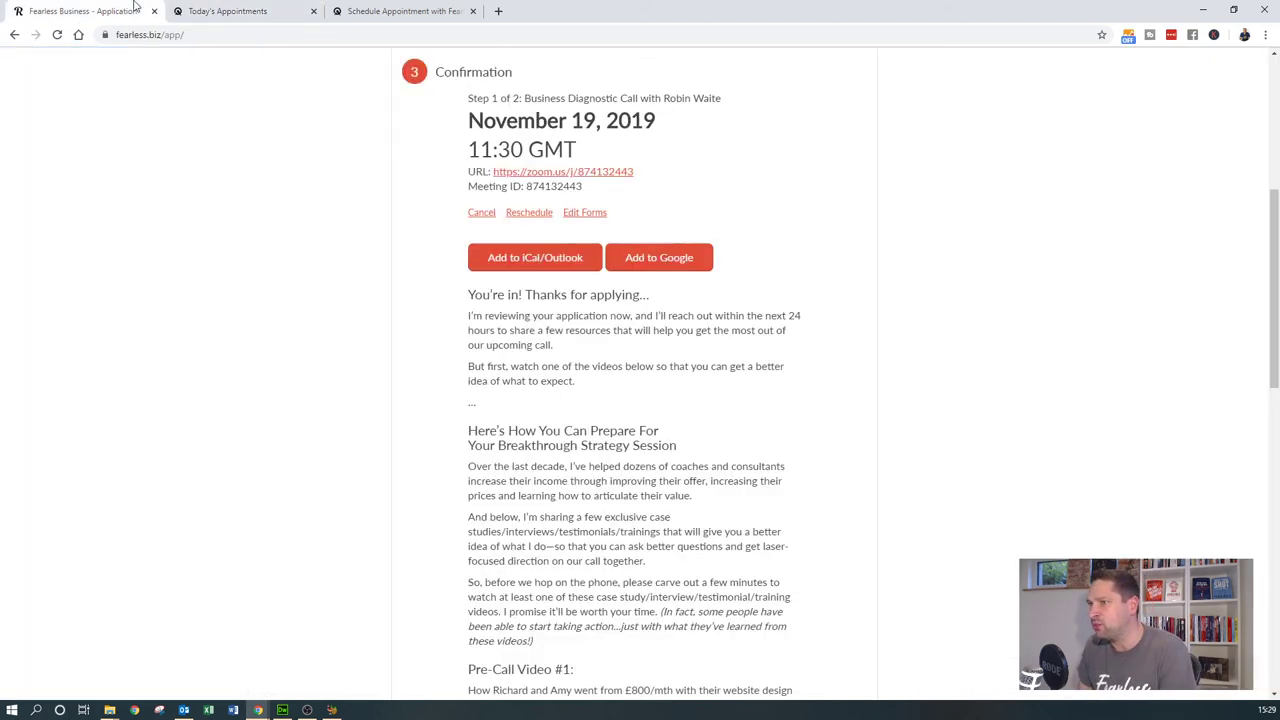
scroll(491, 135, "up", 1)
scroll(491, 135, "up", 3)
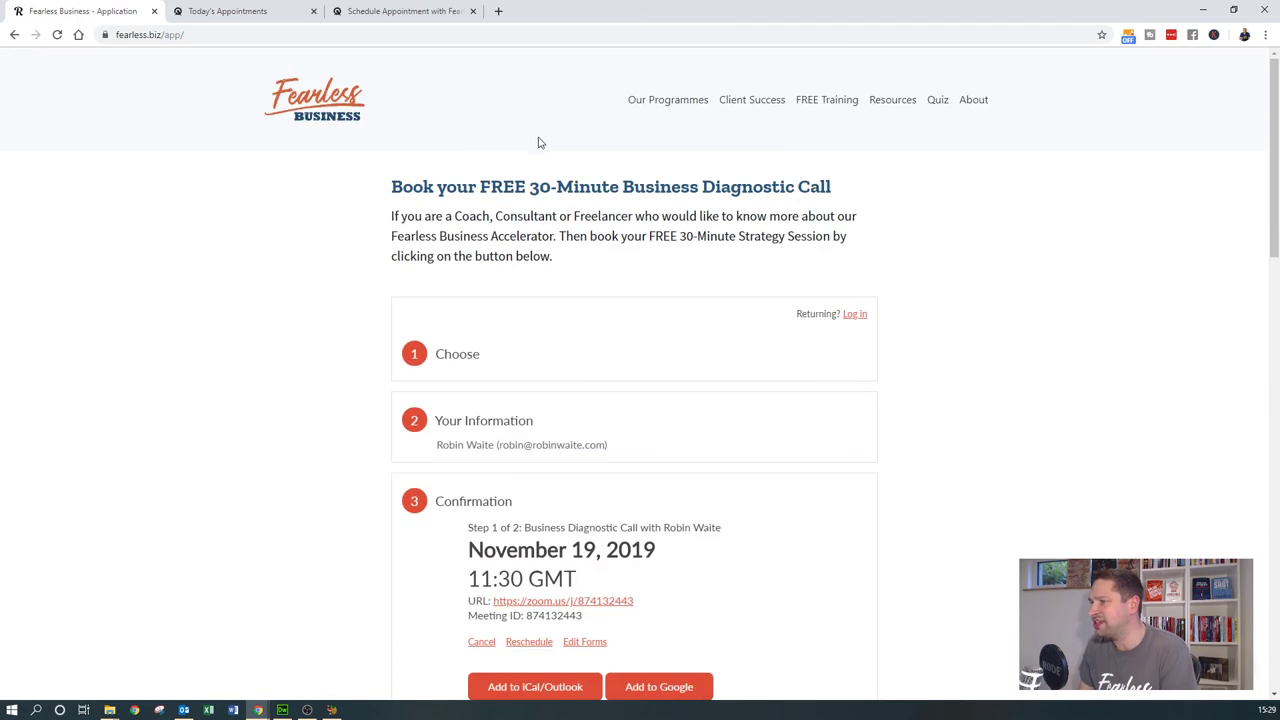
left_click(292, 108)
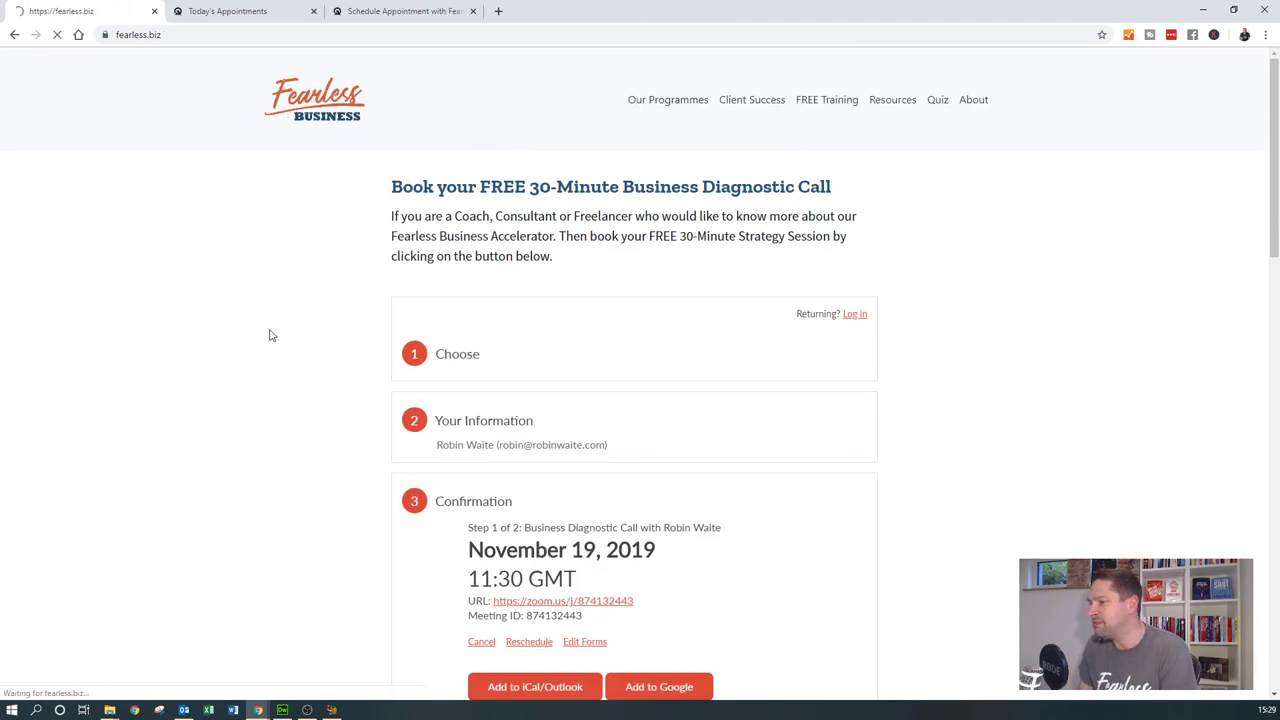
left_click(521, 345)
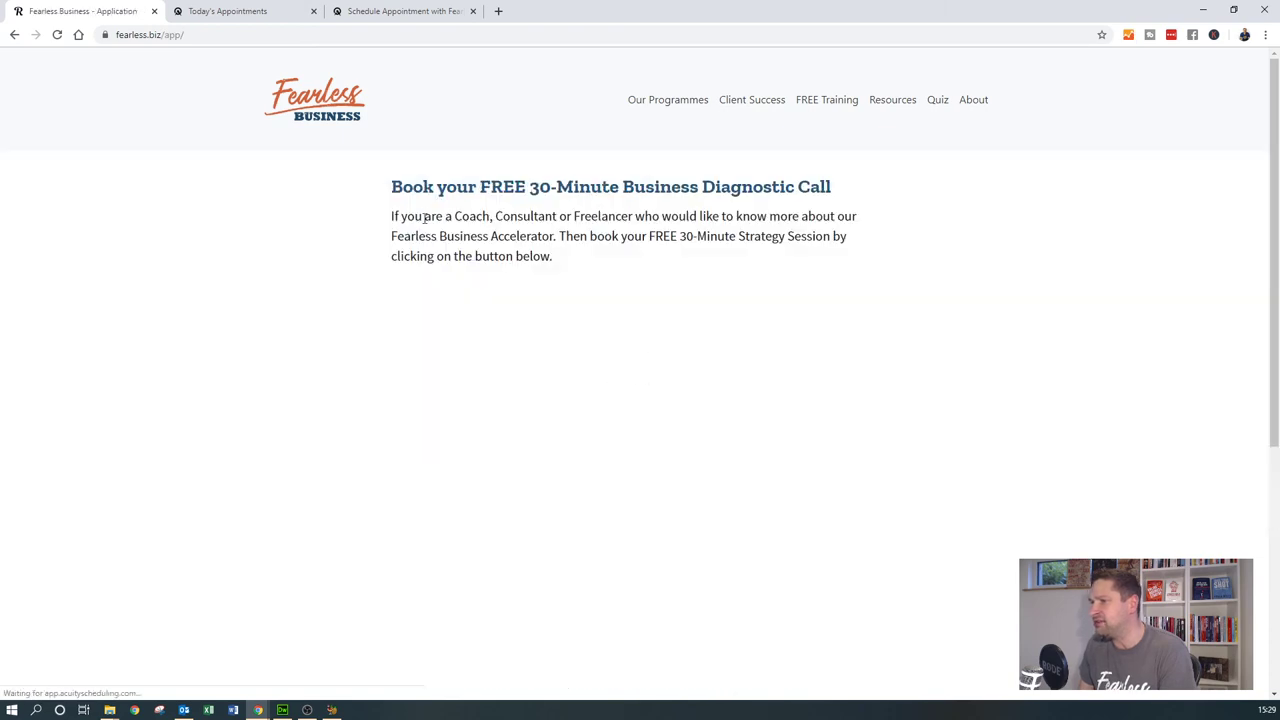
scroll(506, 329, "down", 3)
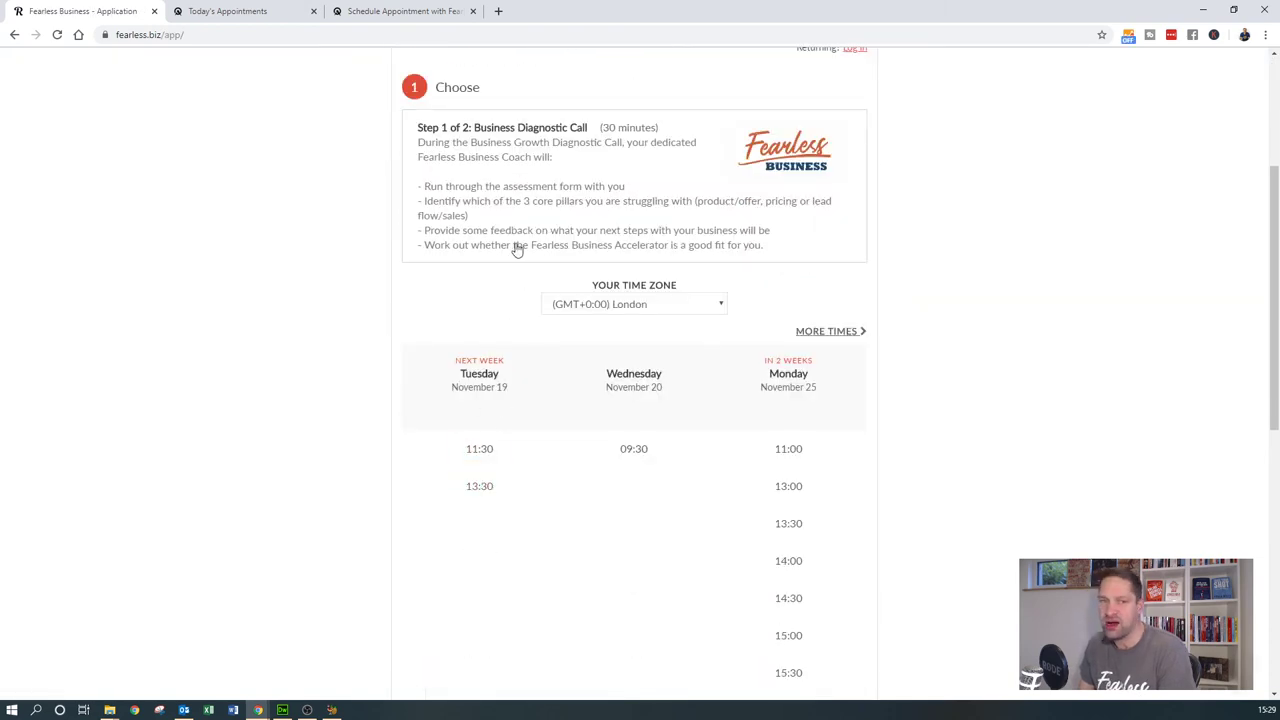